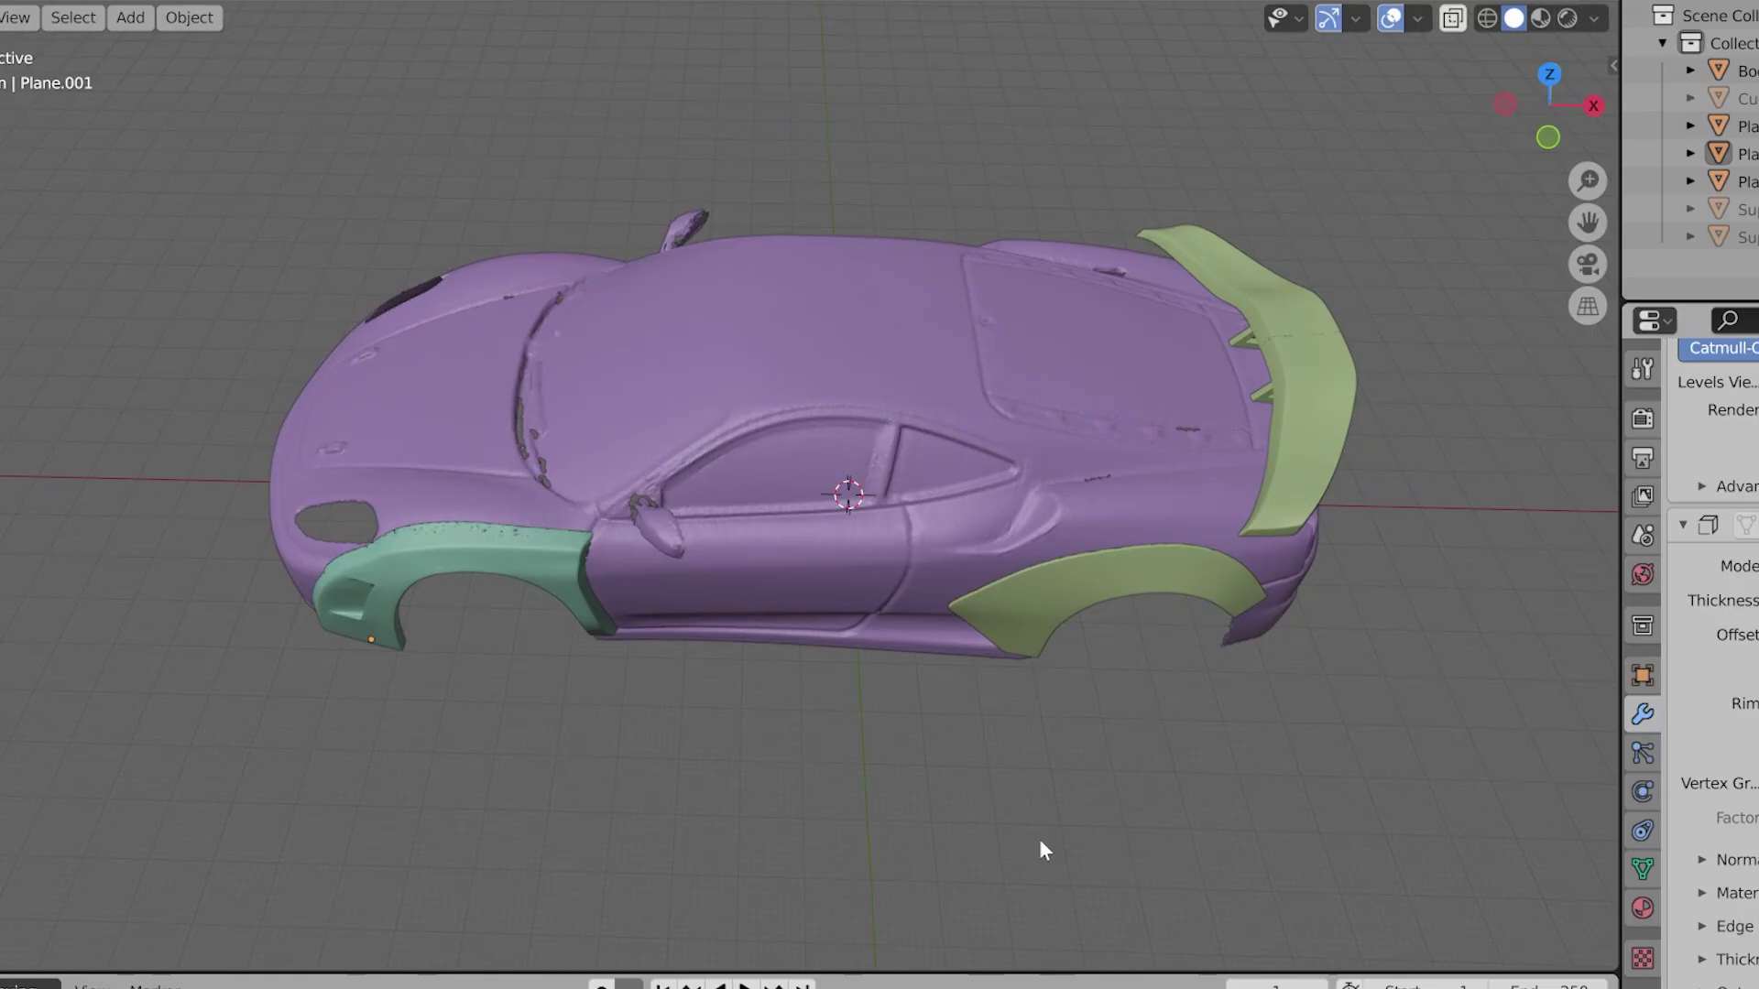
Orbit the view around the purple car model.
{"action": "middle_click_drag", "start_coordinate": [1041, 844], "coordinate": [923, 668]}
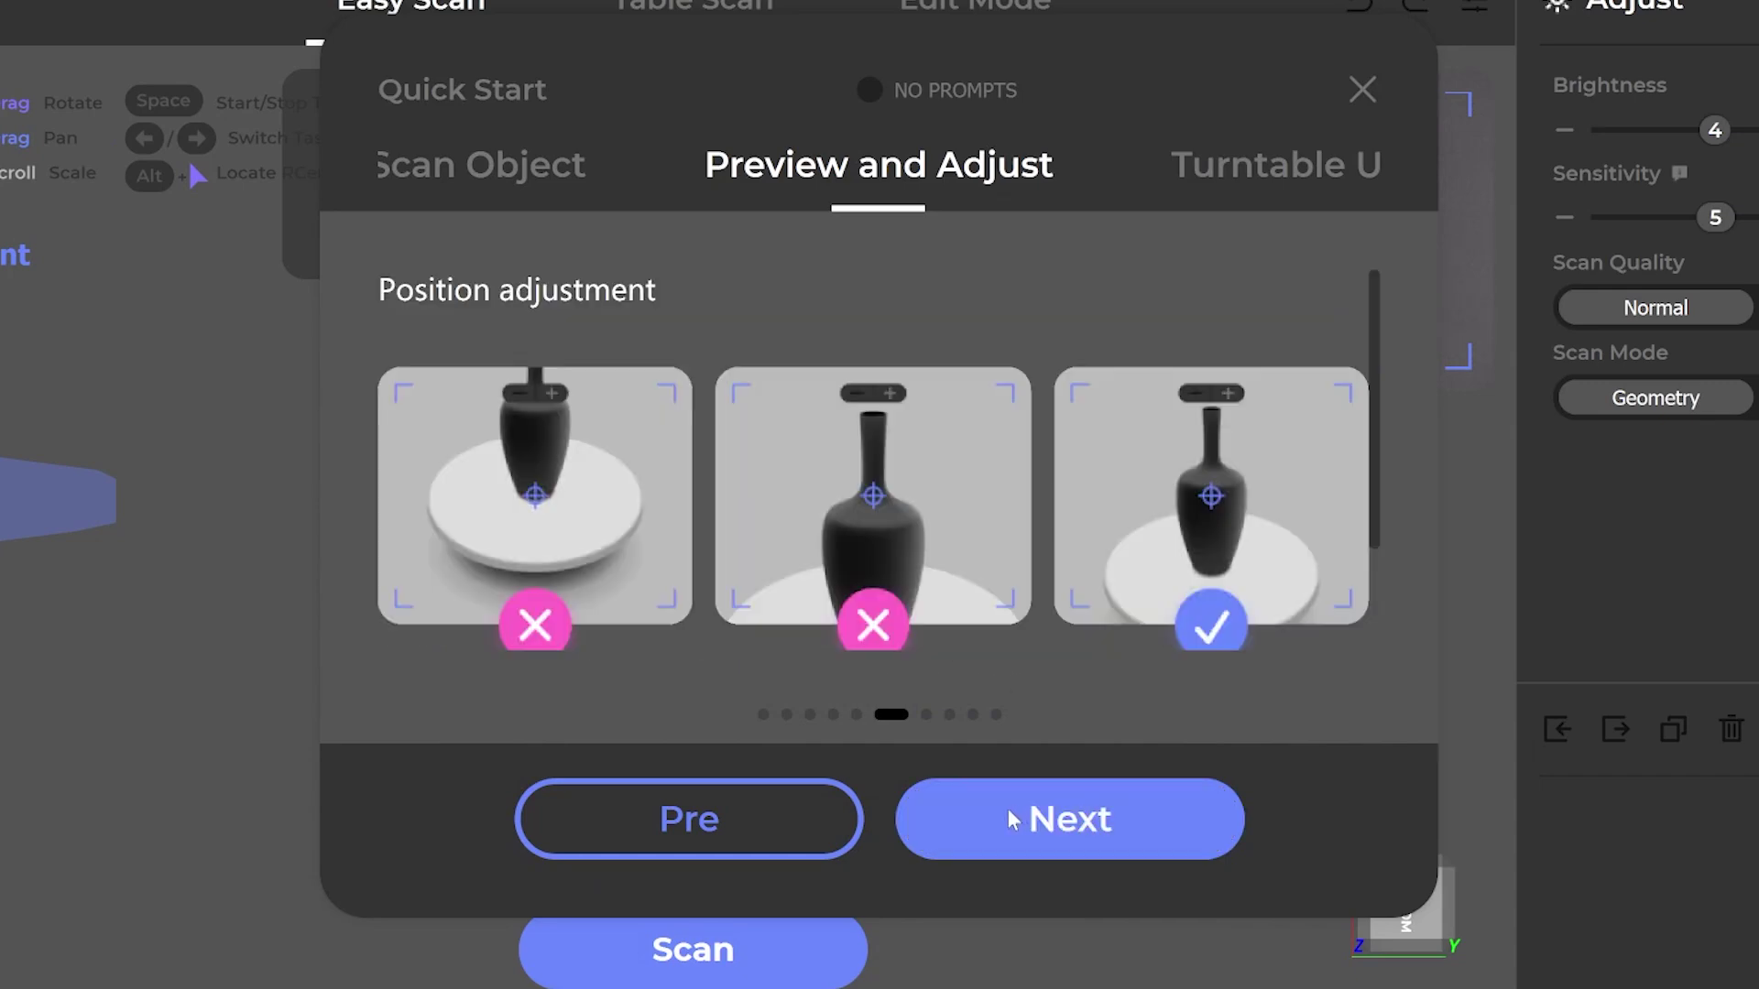
Scroll down the Lynx product page to the Capture Large section with the purple car video.
{"action": "scroll", "coordinate": [974, 614], "scroll_direction": "down", "scroll_amount": 2}
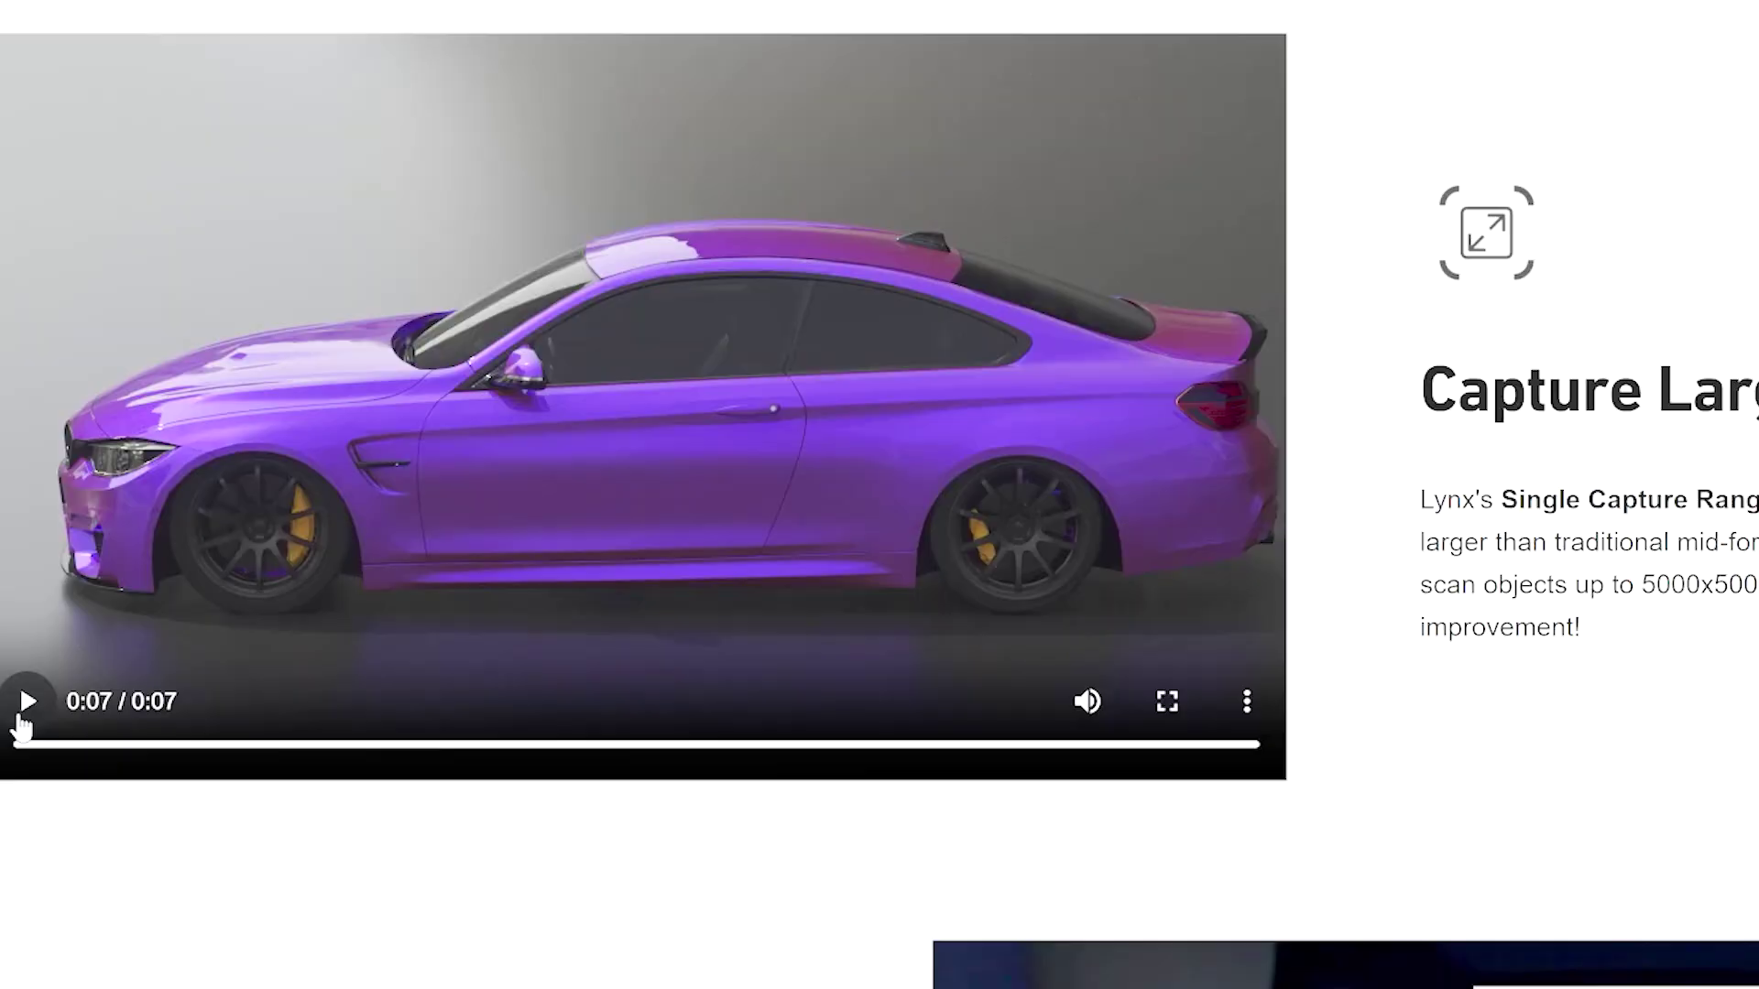
Replay the finished purple car demonstration video from the start.
{"action": "left_click", "coordinate": [24, 711]}
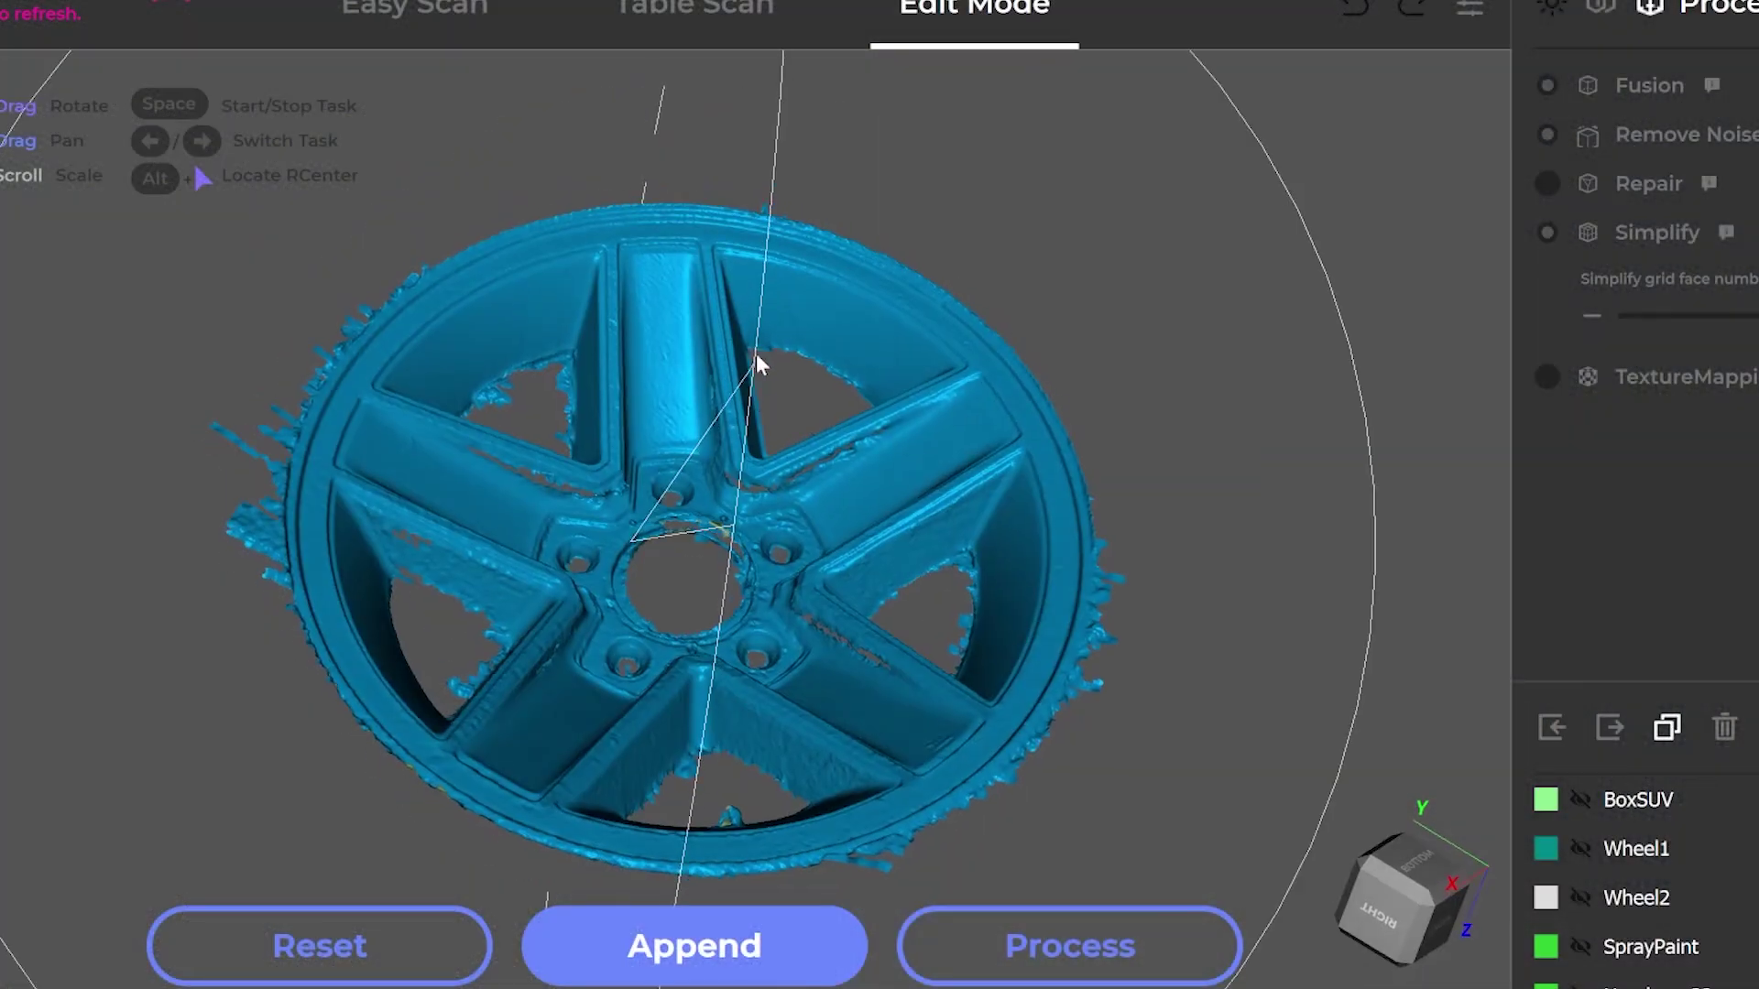
Orbit the blue wheel scan to face straight on, then to an oblique side view.
{"action": "left_click_drag", "start_coordinate": [769, 298], "coordinate": [766, 597]}
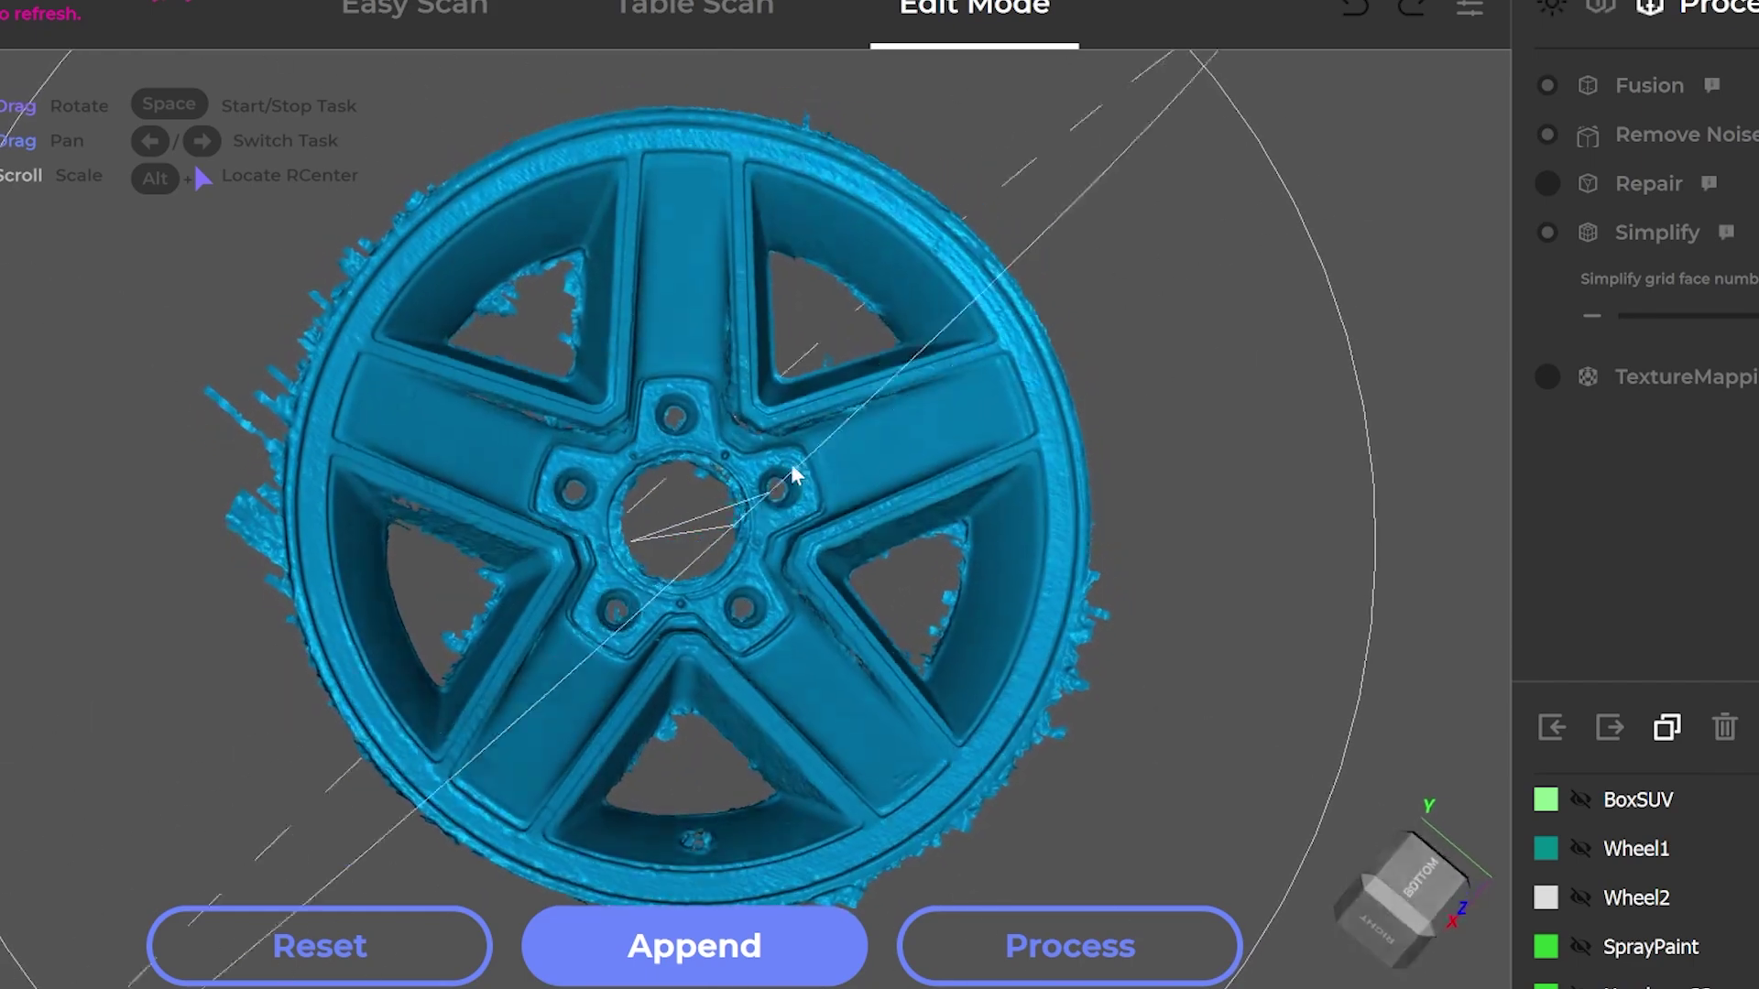
{"action": "left_click_drag", "start_coordinate": [793, 475], "coordinate": [333, 539]}
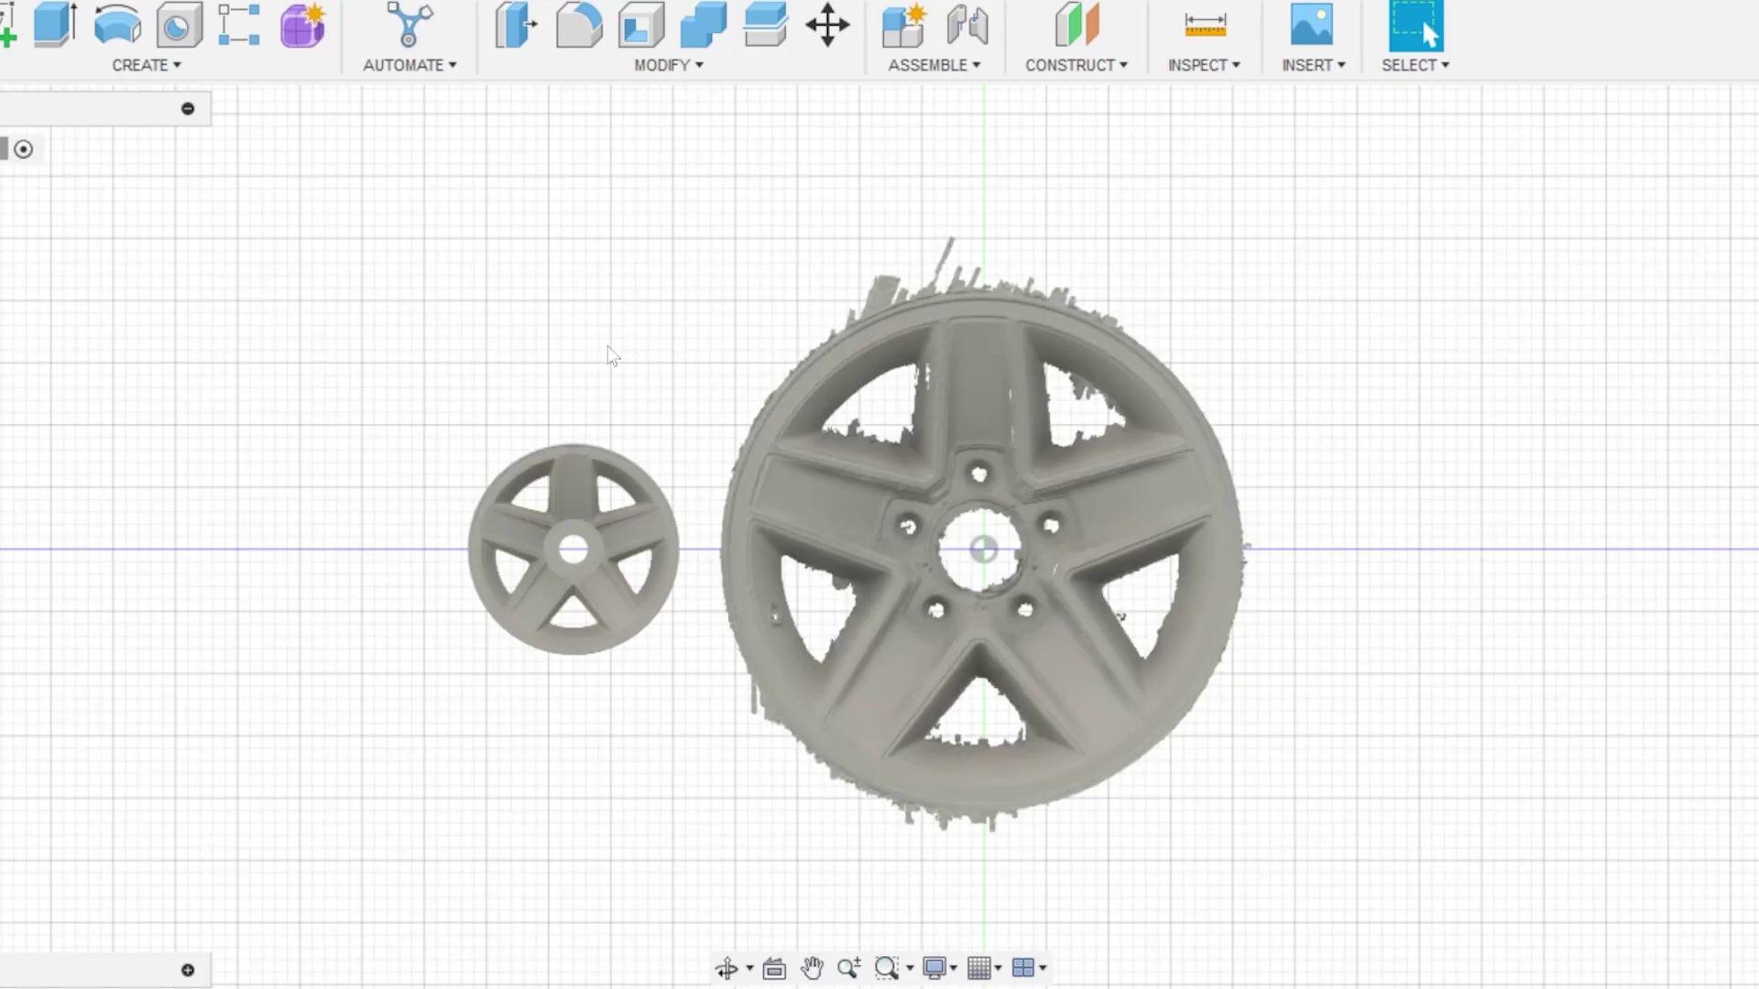
Confirm the -33 mm move that places the Camaro wheel onto the scanned wheel.
{"action": "middle_click_drag", "start_coordinate": [575, 323], "coordinate": [675, 346], "text": "shift"}
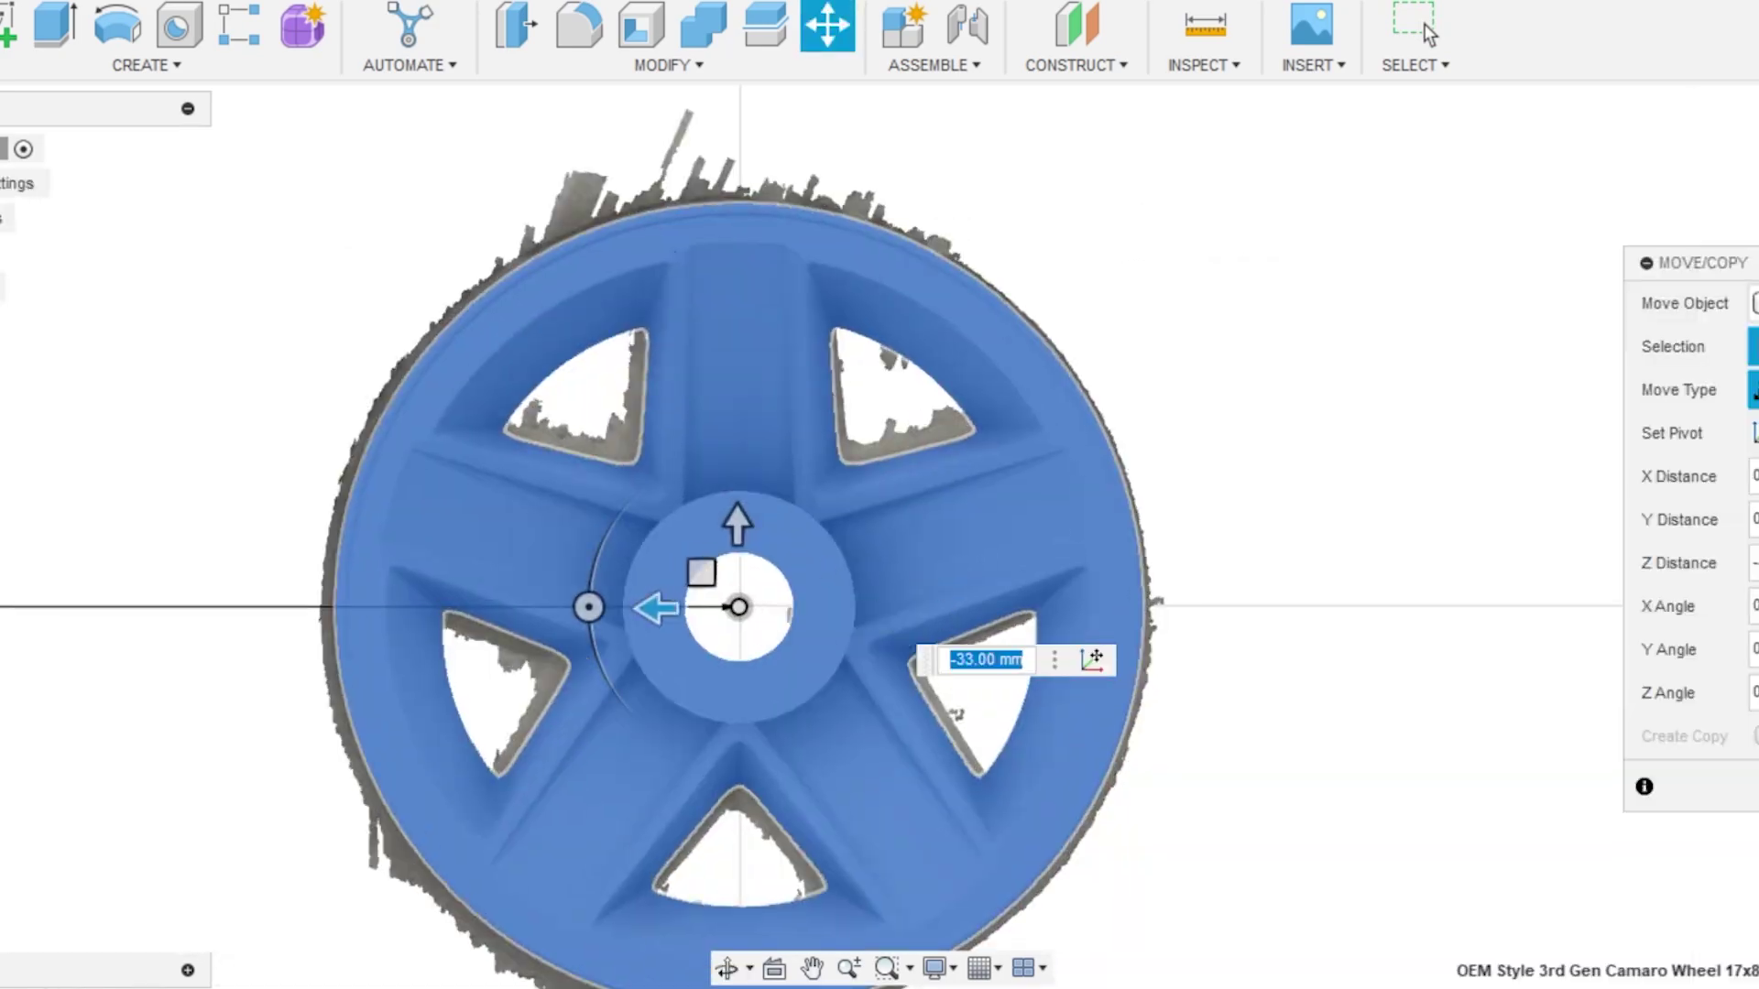
{"action": "key", "text": "Return"}
{"action": "scroll", "coordinate": [793, 217], "scroll_direction": "down", "scroll_amount": 3}
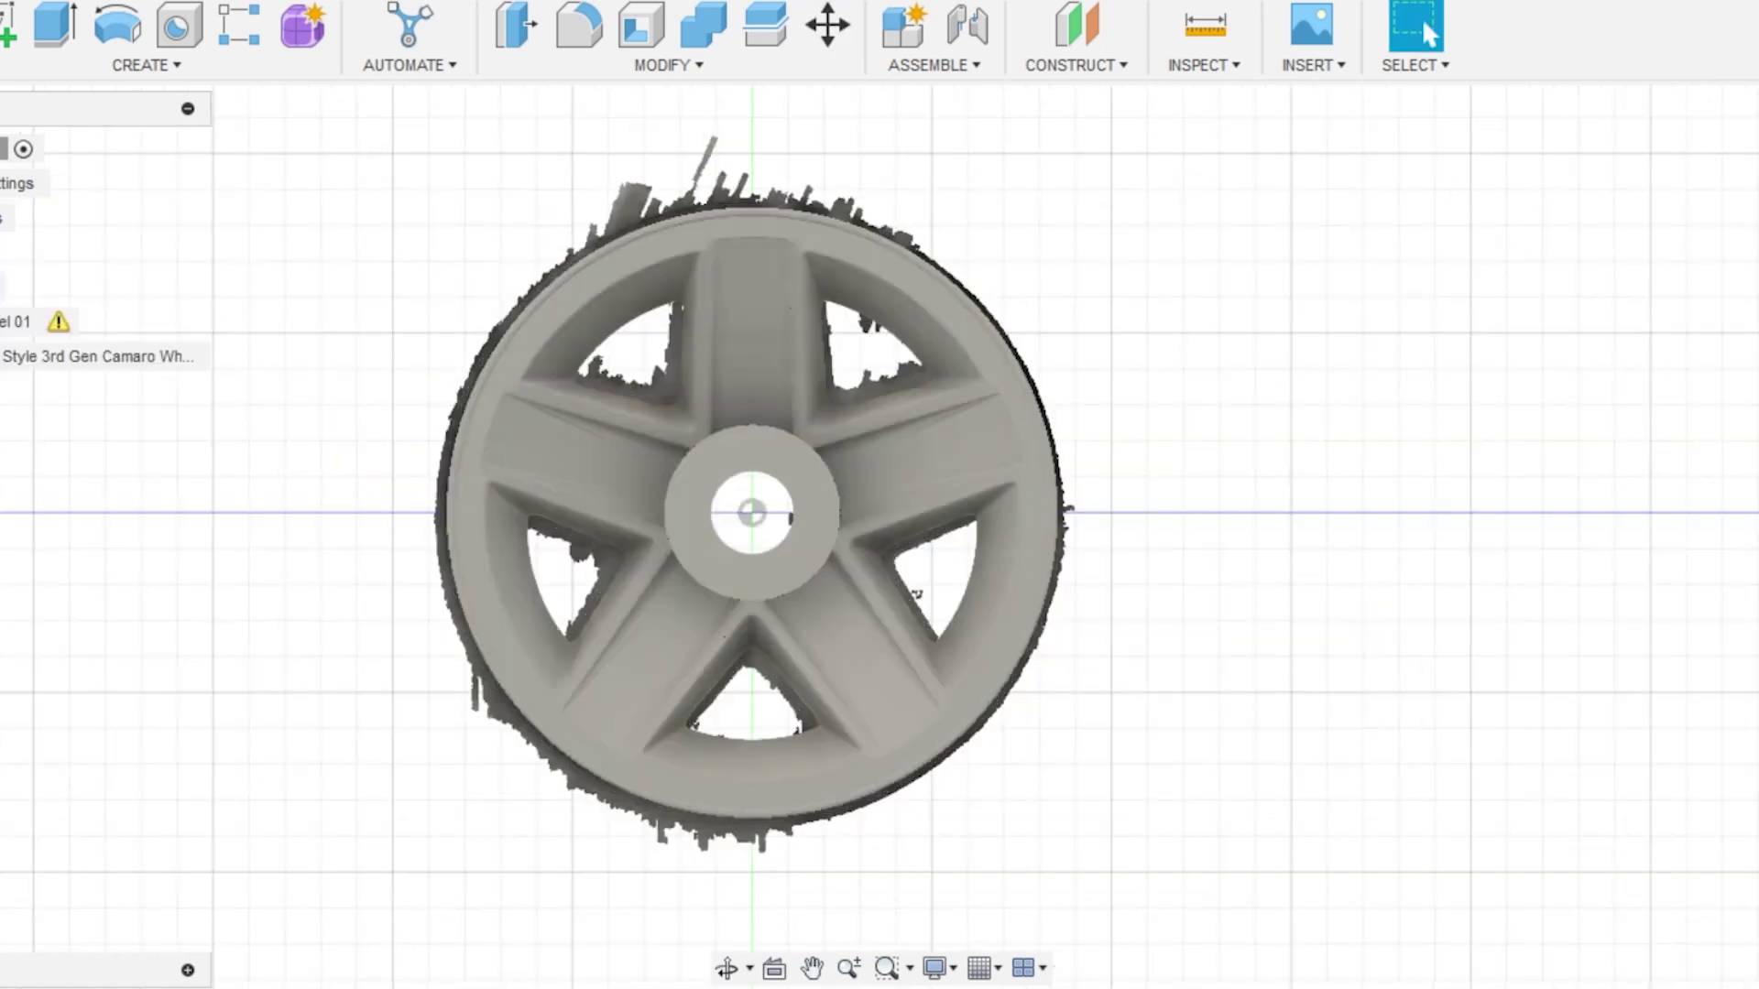
Hide the scanned wheel and view the Camaro wheel model alone in perspective.
{"action": "key", "text": "v"}
{"action": "left_click", "coordinate": [17, 322]}
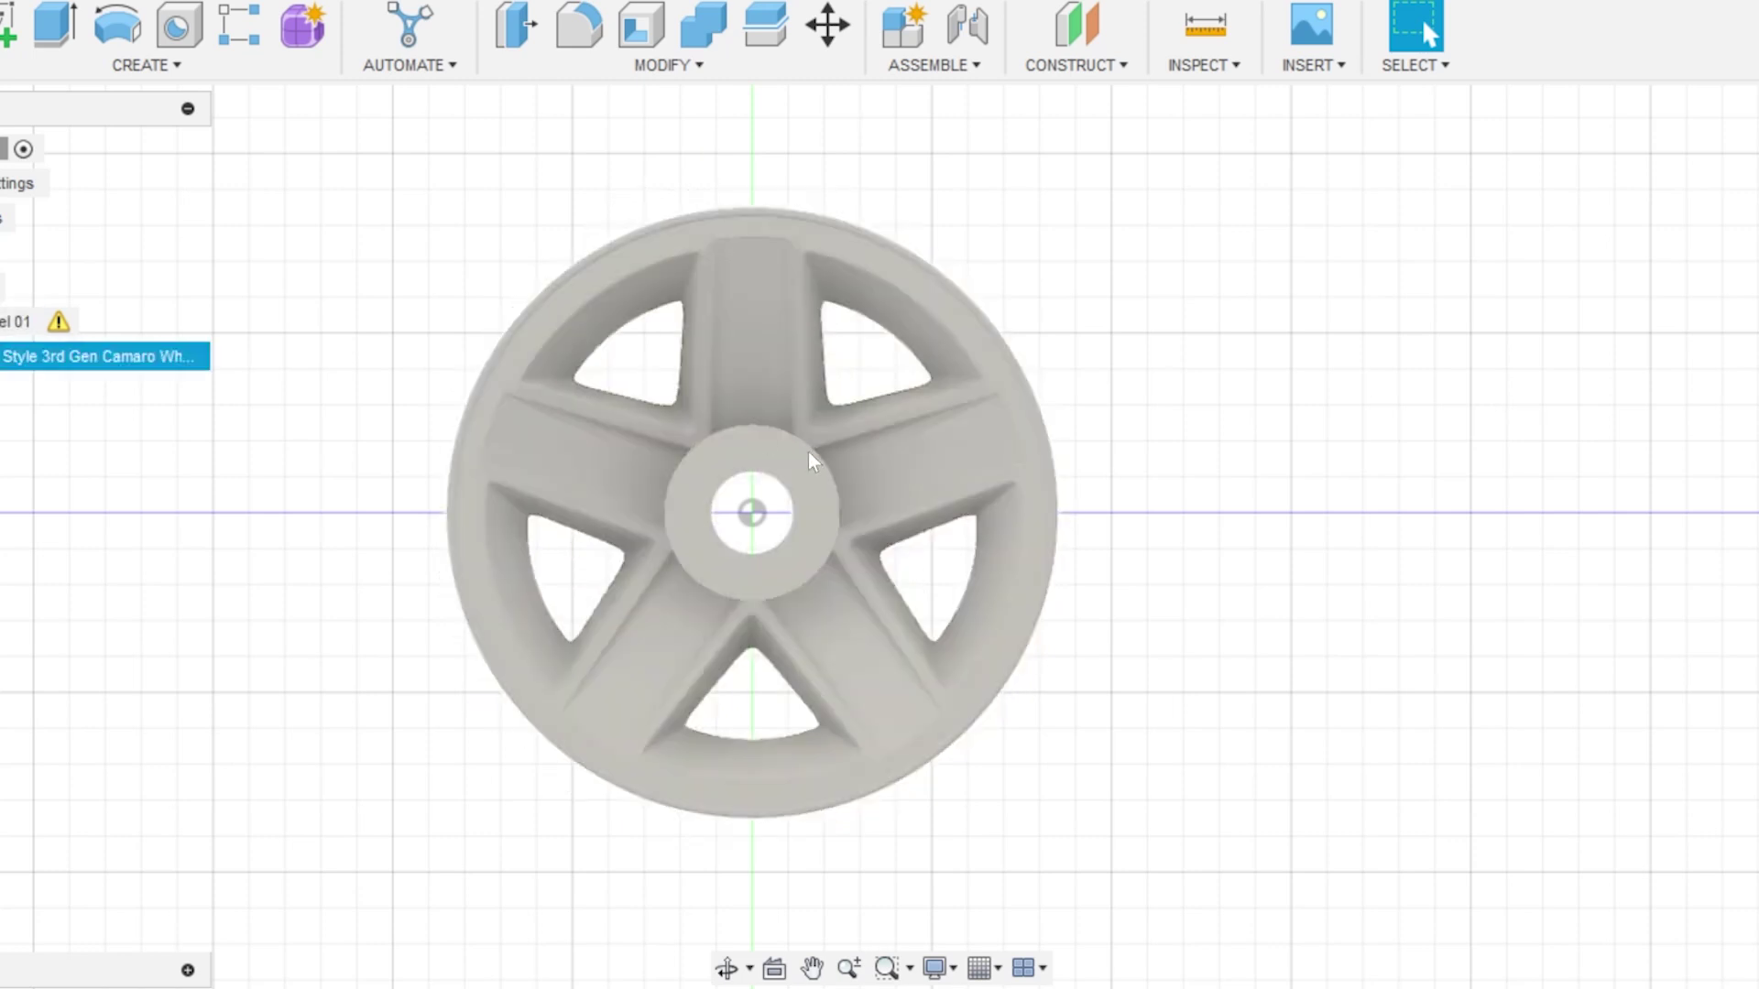
{"action": "middle_click_drag", "start_coordinate": [1079, 612], "coordinate": [1170, 629], "text": "shift"}
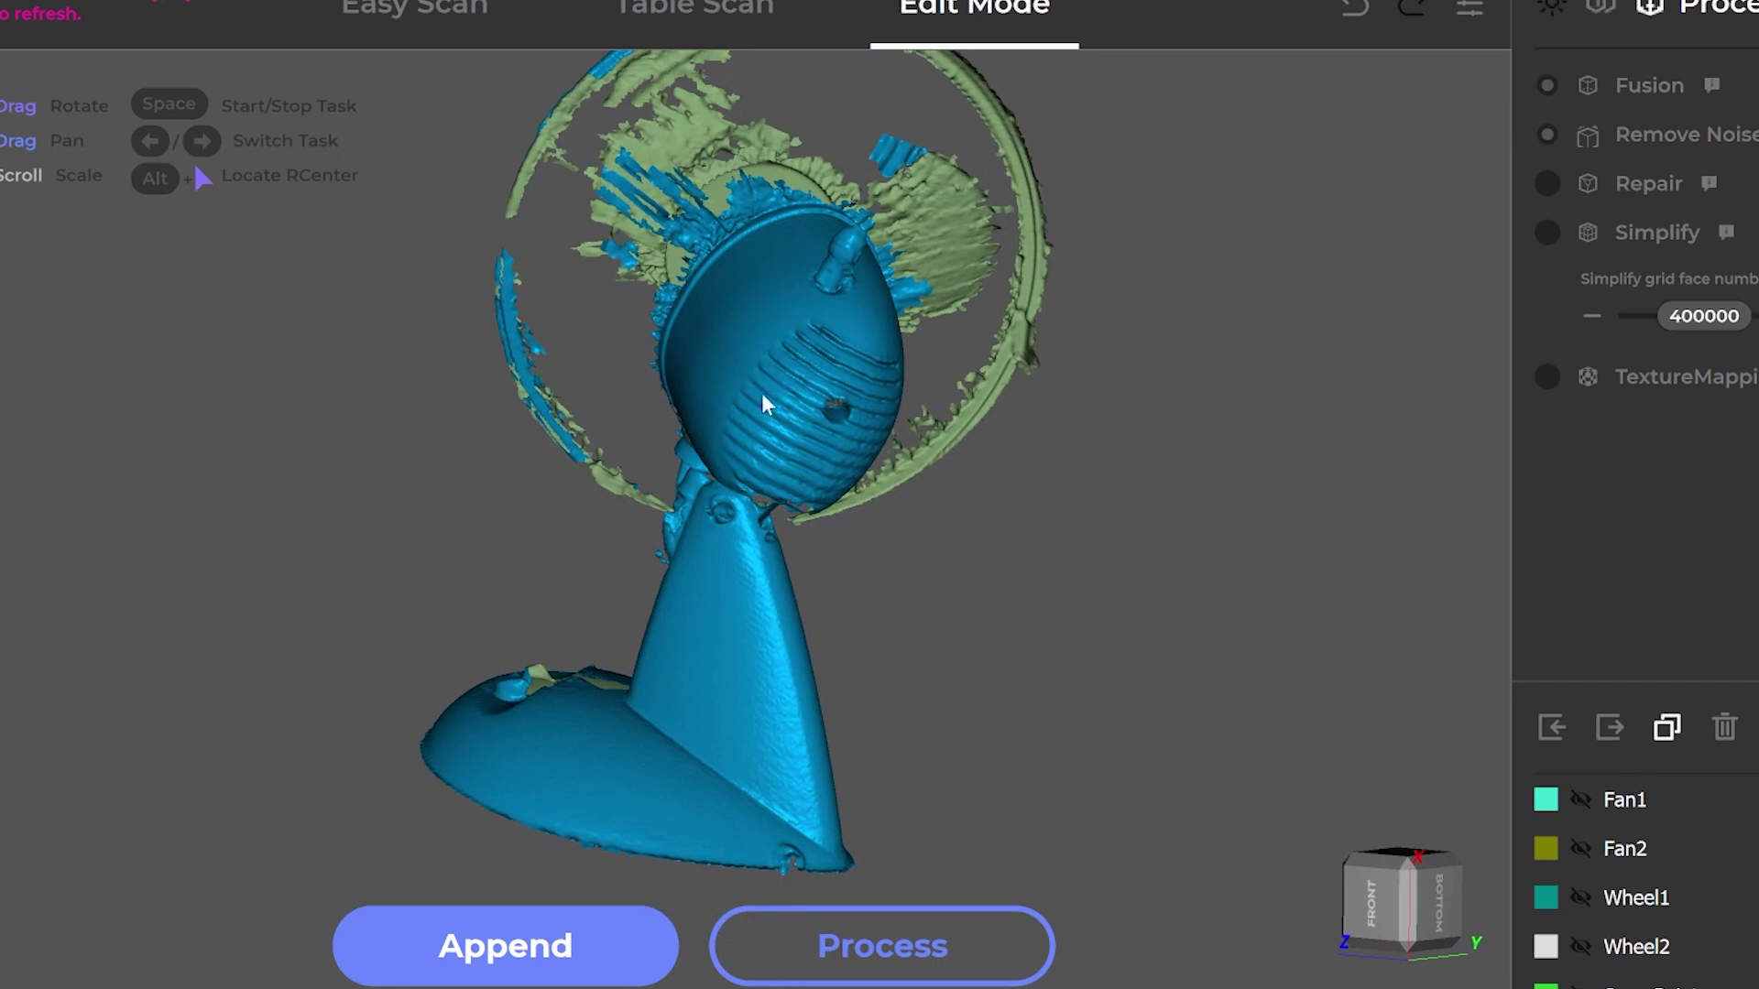
Rotate the desk-fan scan in Edit Mode to inspect its sides and back.
{"action": "left_click_drag", "start_coordinate": [555, 408], "coordinate": [1152, 777]}
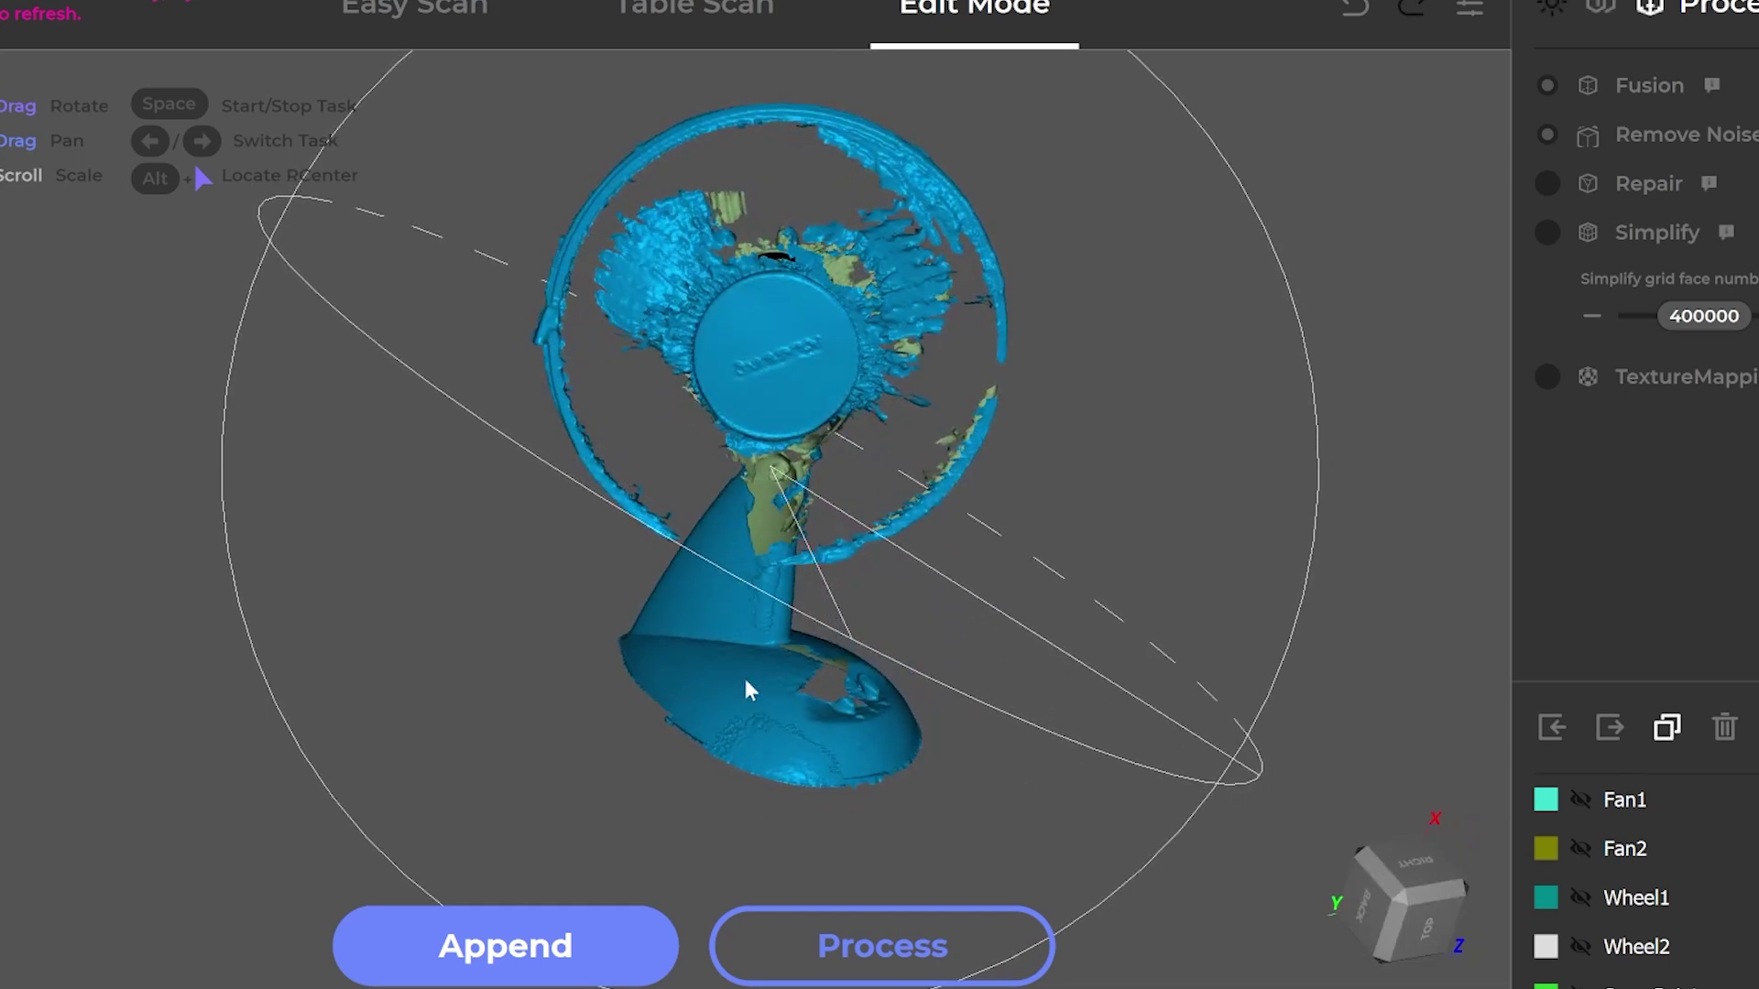
{"action": "left_click_drag", "start_coordinate": [802, 705], "coordinate": [903, 723]}
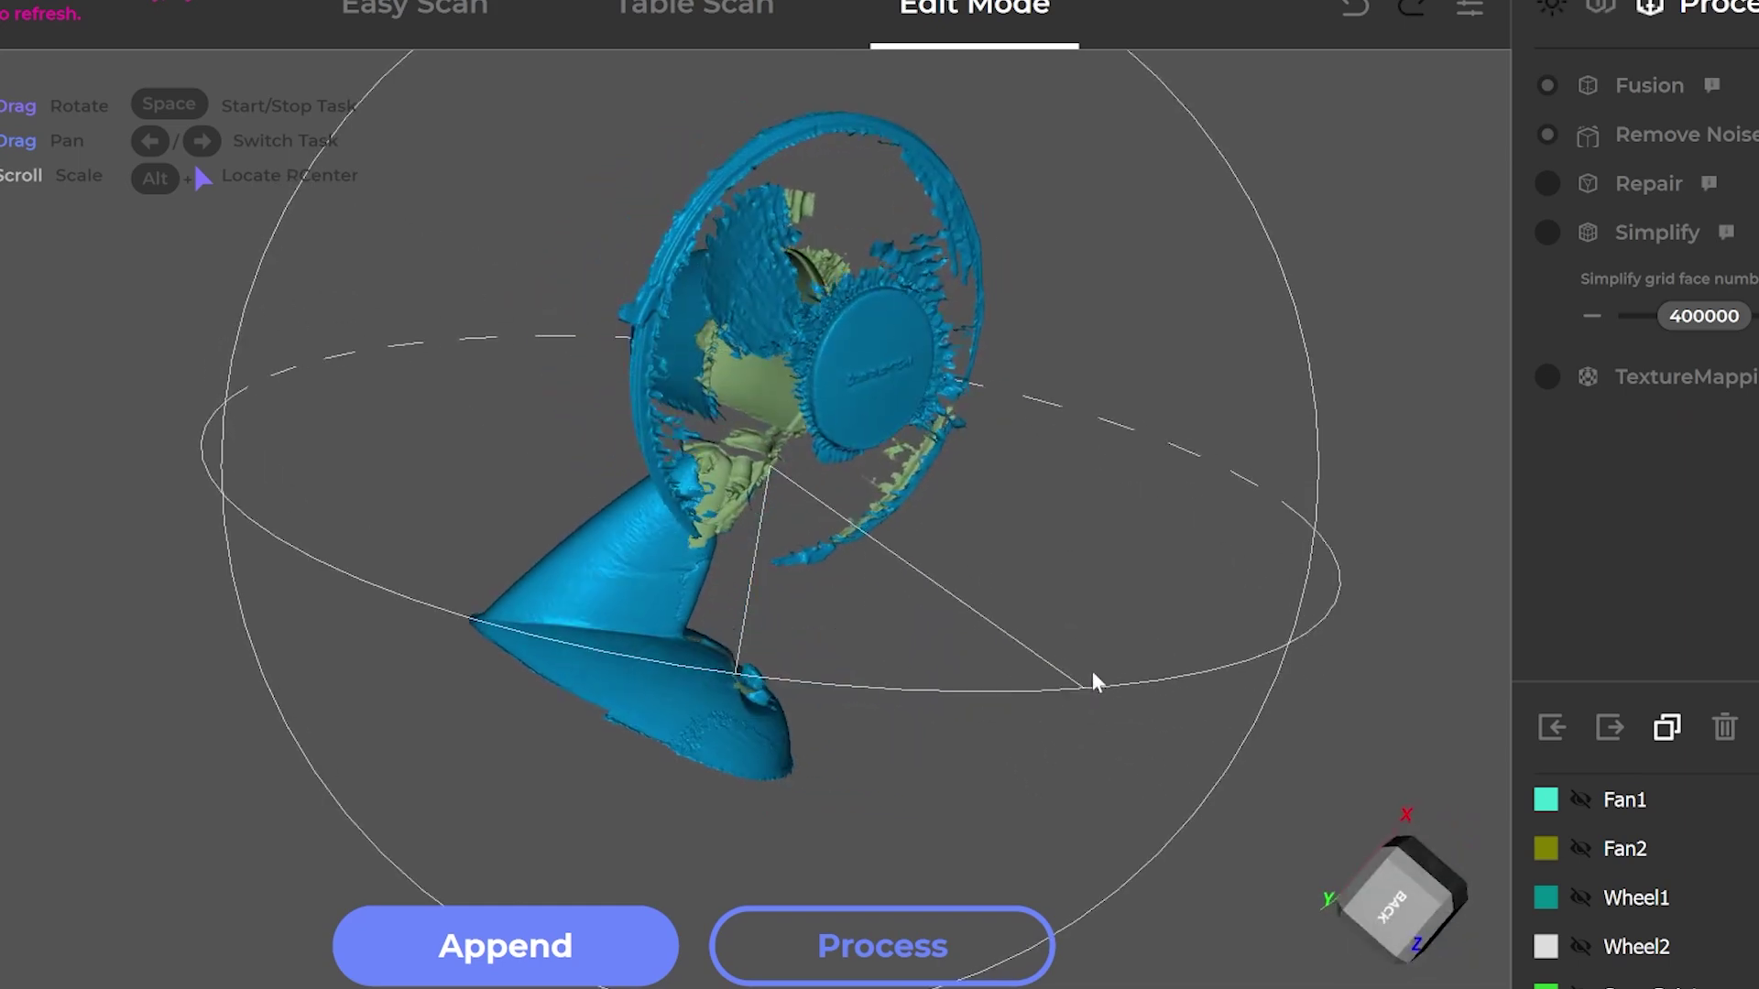
{"action": "left_click_drag", "start_coordinate": [1052, 703], "coordinate": [835, 694]}
{"action": "left_click_drag", "start_coordinate": [757, 652], "coordinate": [707, 355]}
{"action": "scroll", "coordinate": [706, 355], "scroll_direction": "up", "scroll_amount": 5}
{"action": "scroll", "coordinate": [790, 394], "scroll_direction": "down", "scroll_amount": 5}
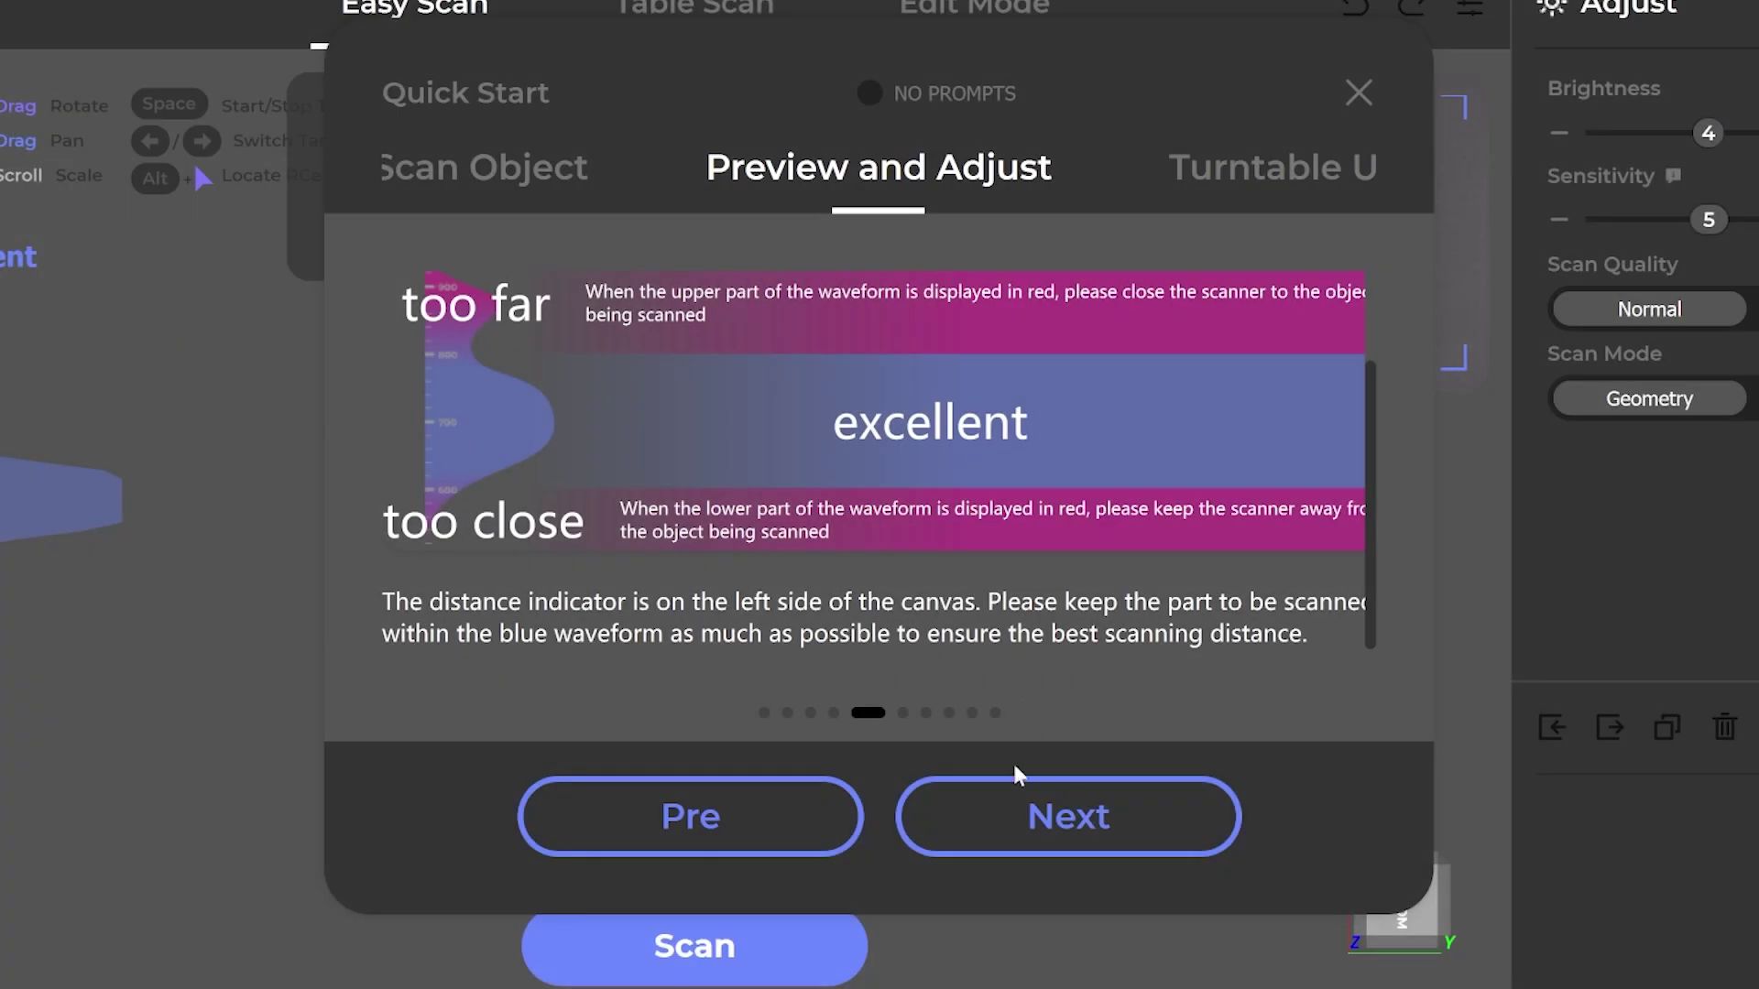
Advance the Quick Start guide a page and rotate the MonsterTruck scan to inspect it.
{"action": "left_click", "coordinate": [1011, 816]}
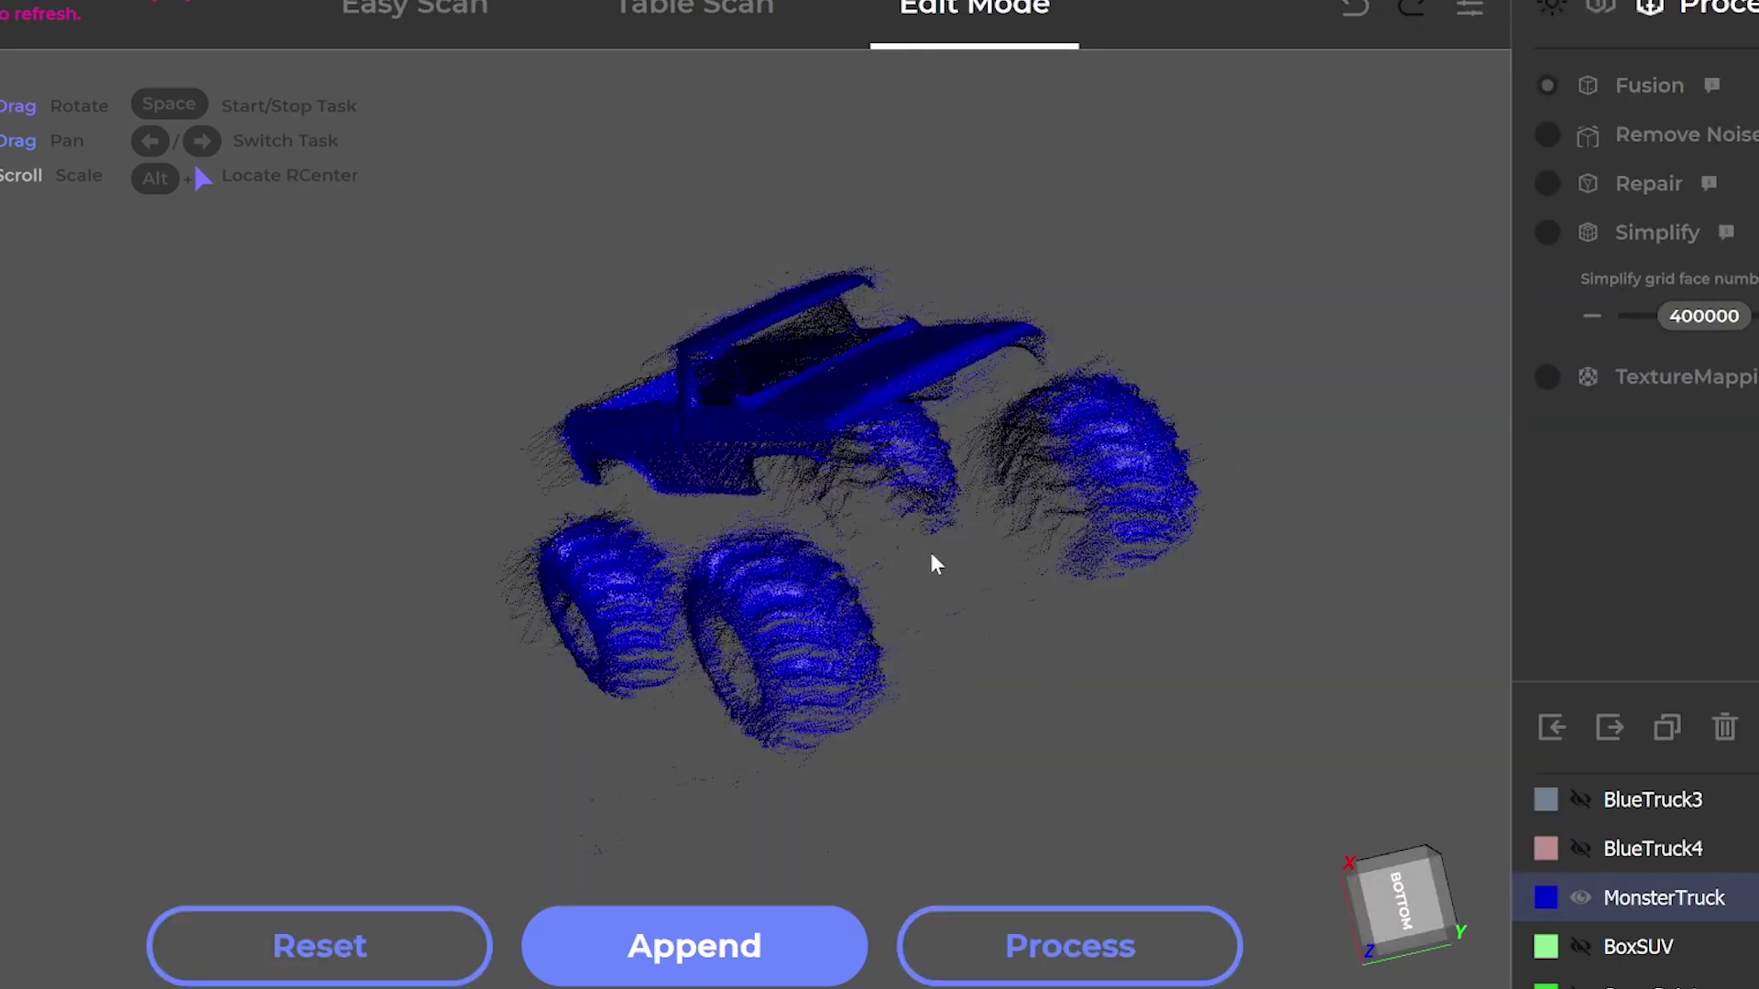
{"action": "left_click_drag", "start_coordinate": [931, 552], "coordinate": [954, 609]}
{"action": "scroll", "coordinate": [953, 609], "scroll_direction": "up", "scroll_amount": 5}
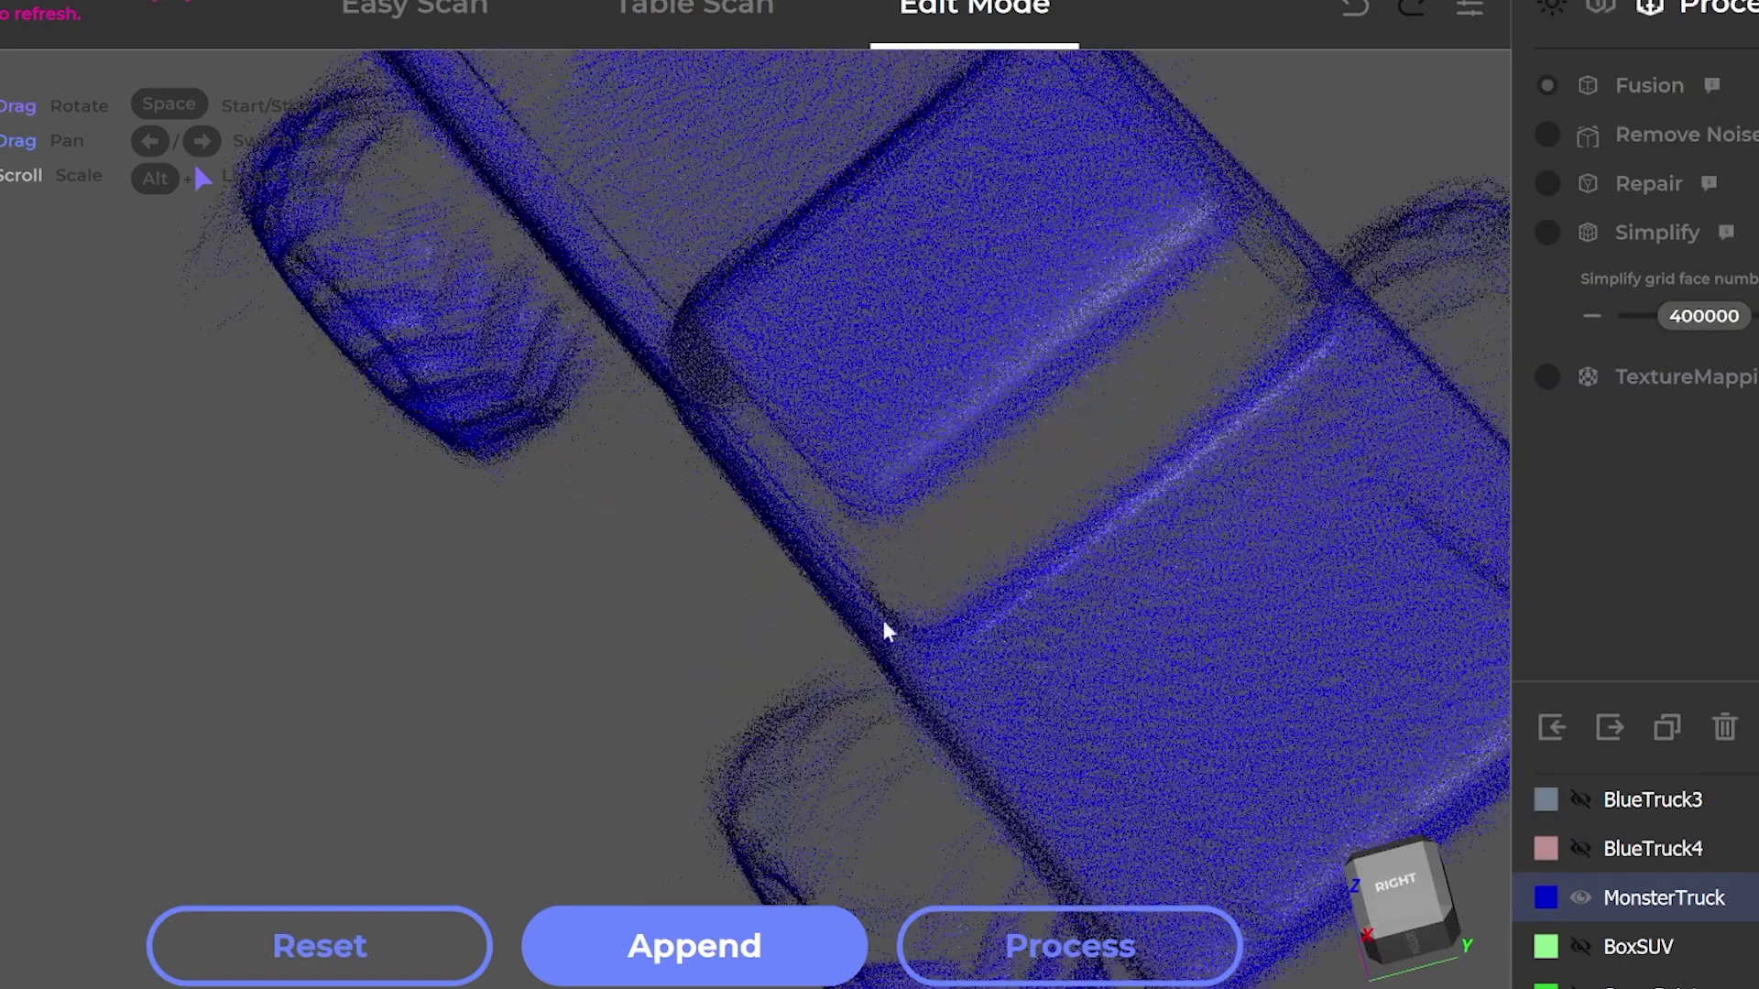
{"action": "scroll", "coordinate": [882, 615], "scroll_direction": "down", "scroll_amount": 3}
Switch to the BoxSUV scan and rotate through it and the pickup truck point clouds.
{"action": "key", "text": "Down"}
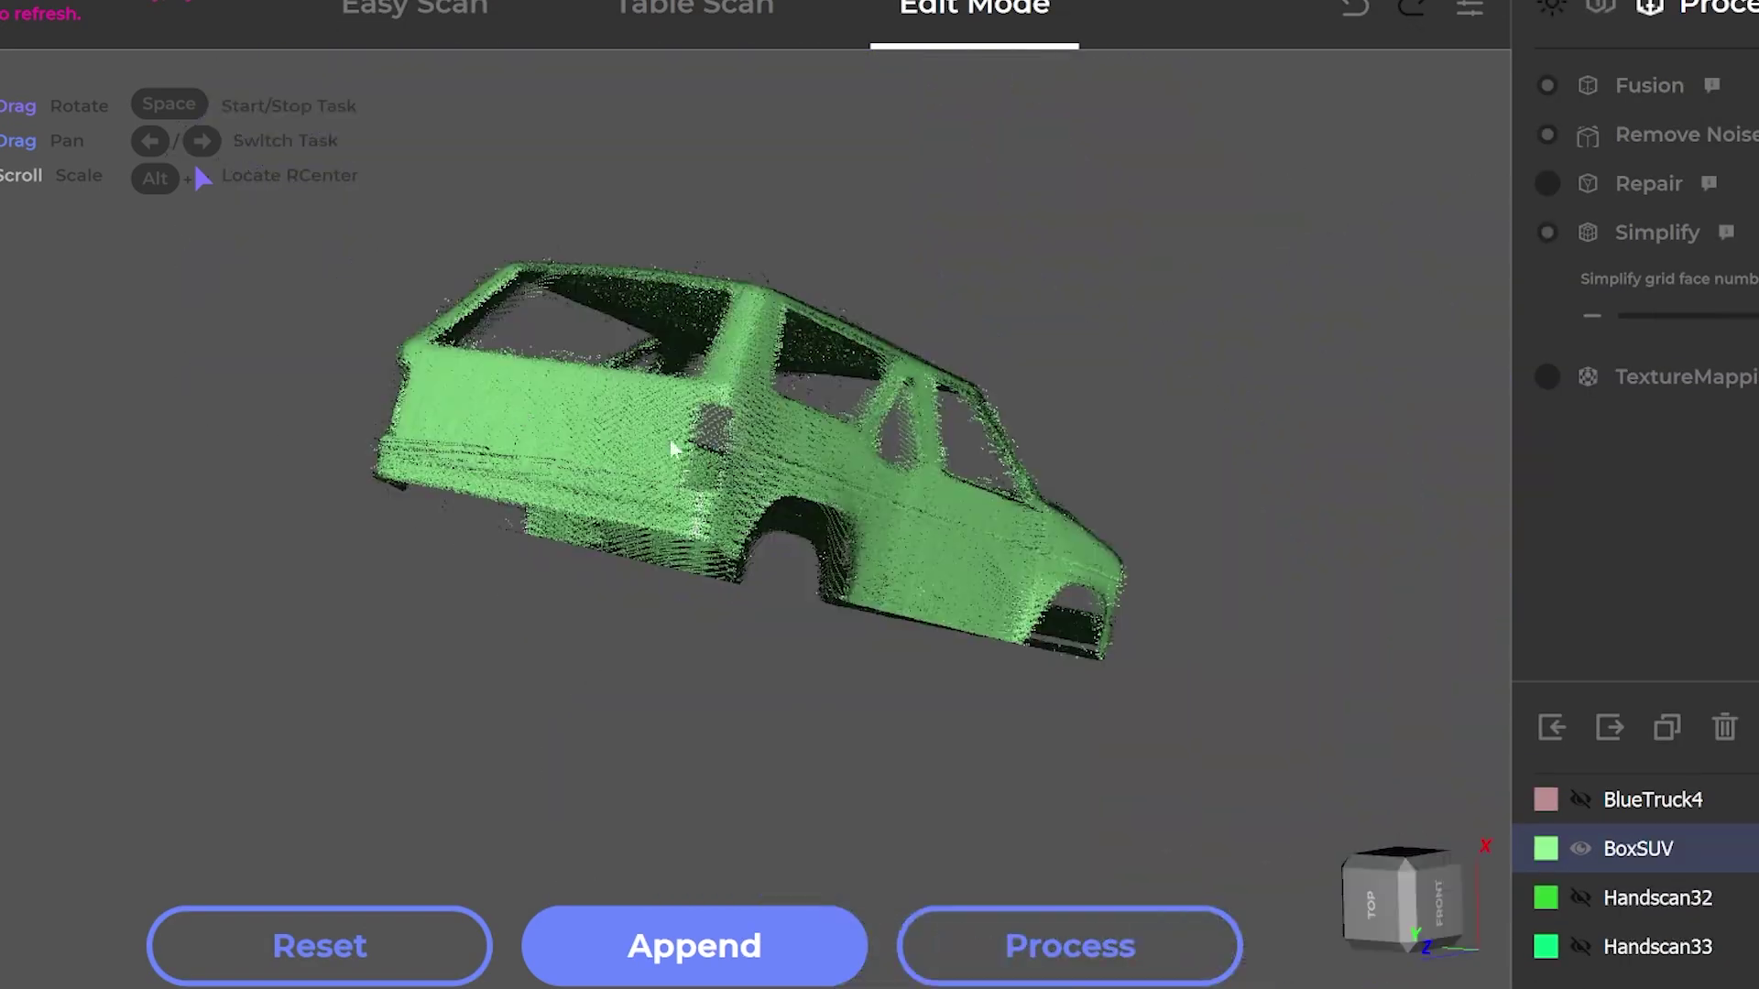
{"action": "left_click_drag", "start_coordinate": [669, 438], "coordinate": [471, 718]}
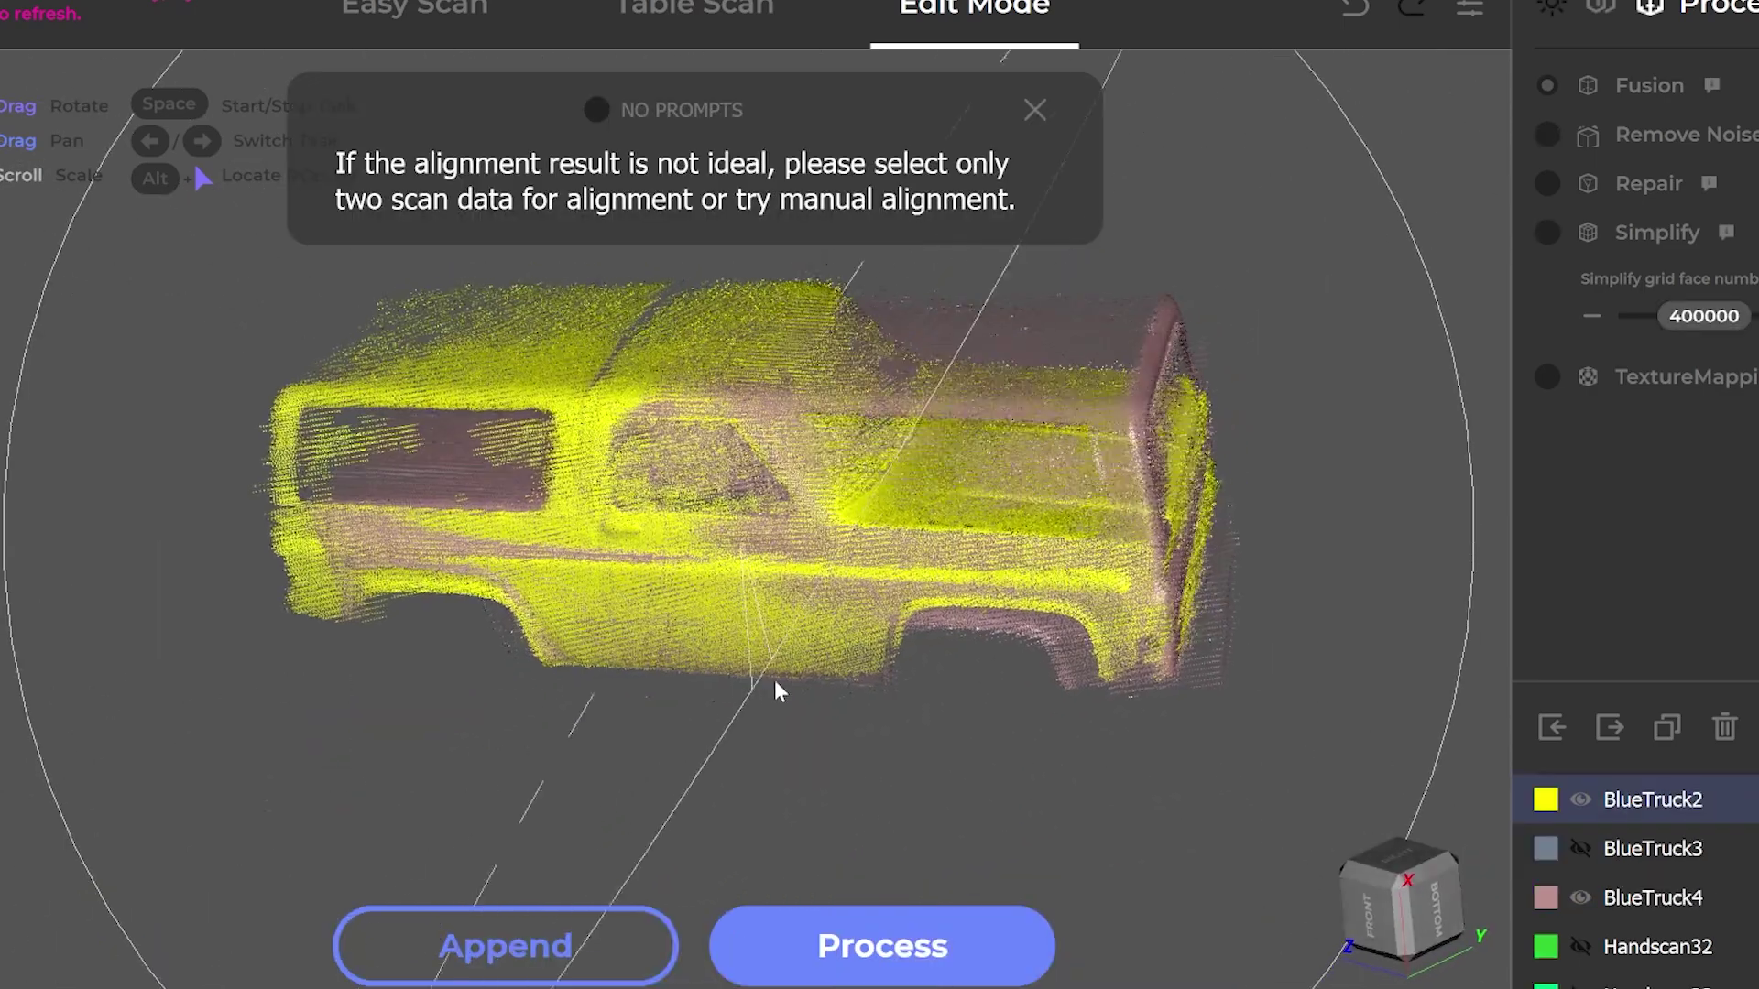
{"action": "left_click_drag", "start_coordinate": [774, 688], "coordinate": [864, 766]}
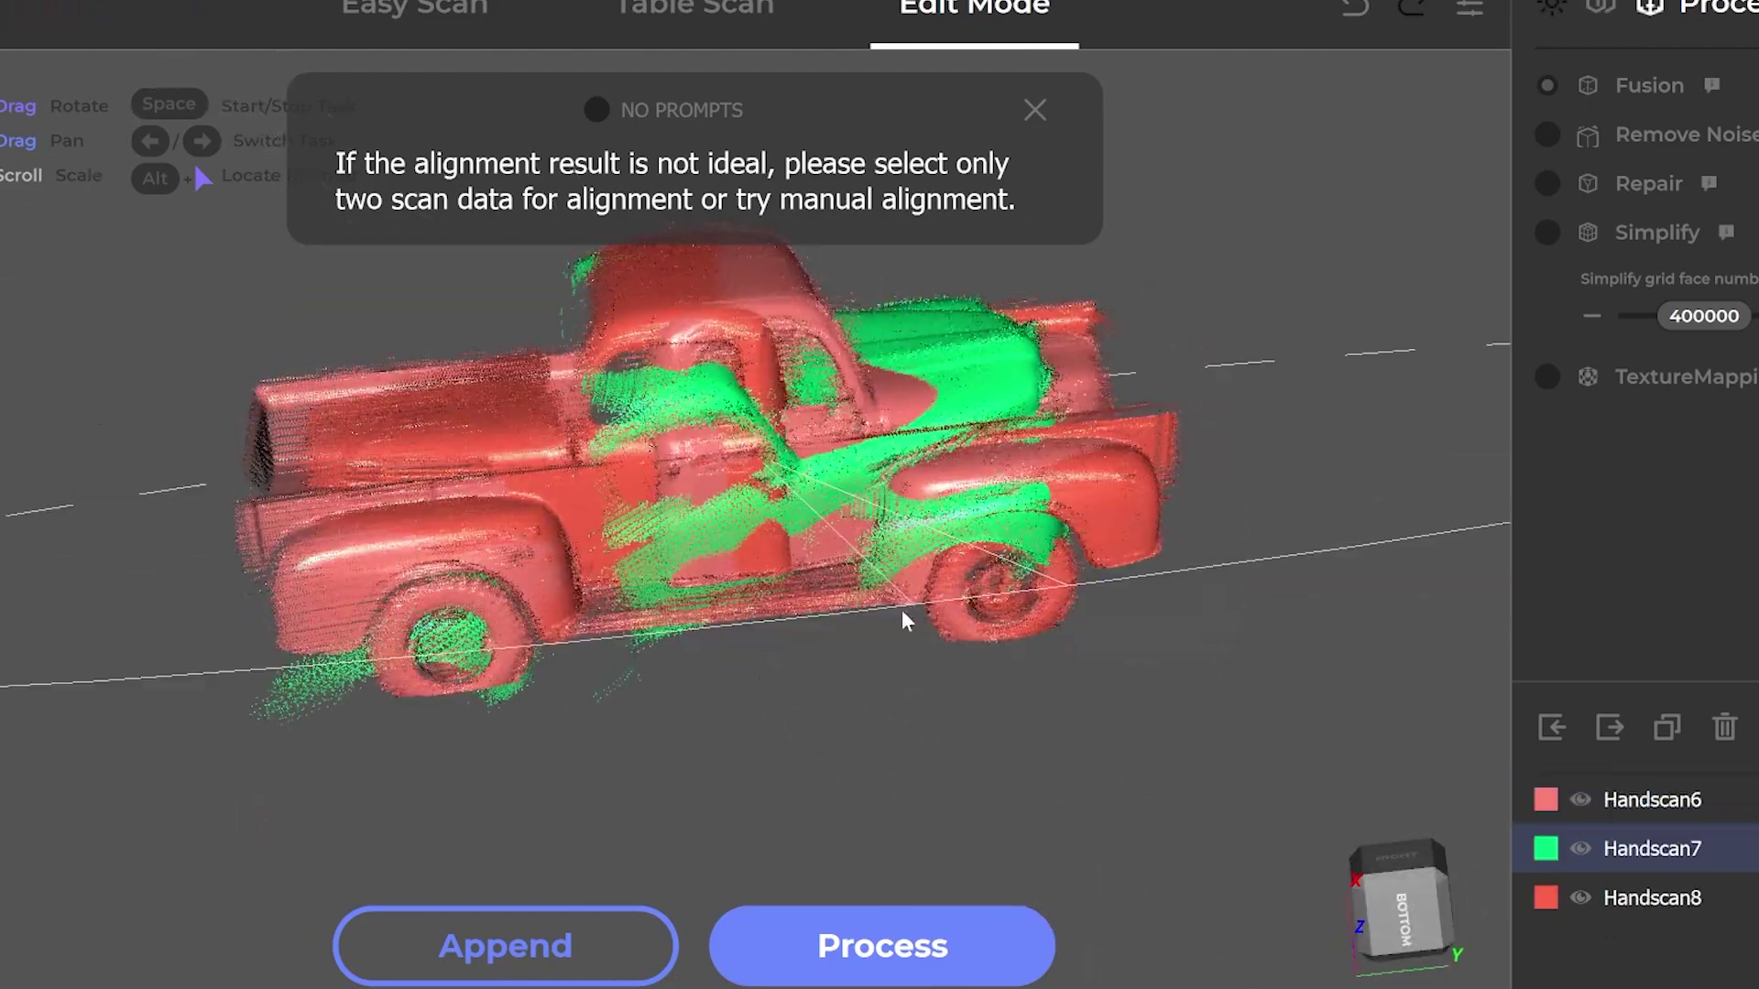
{"action": "left_click_drag", "start_coordinate": [902, 622], "coordinate": [715, 652]}
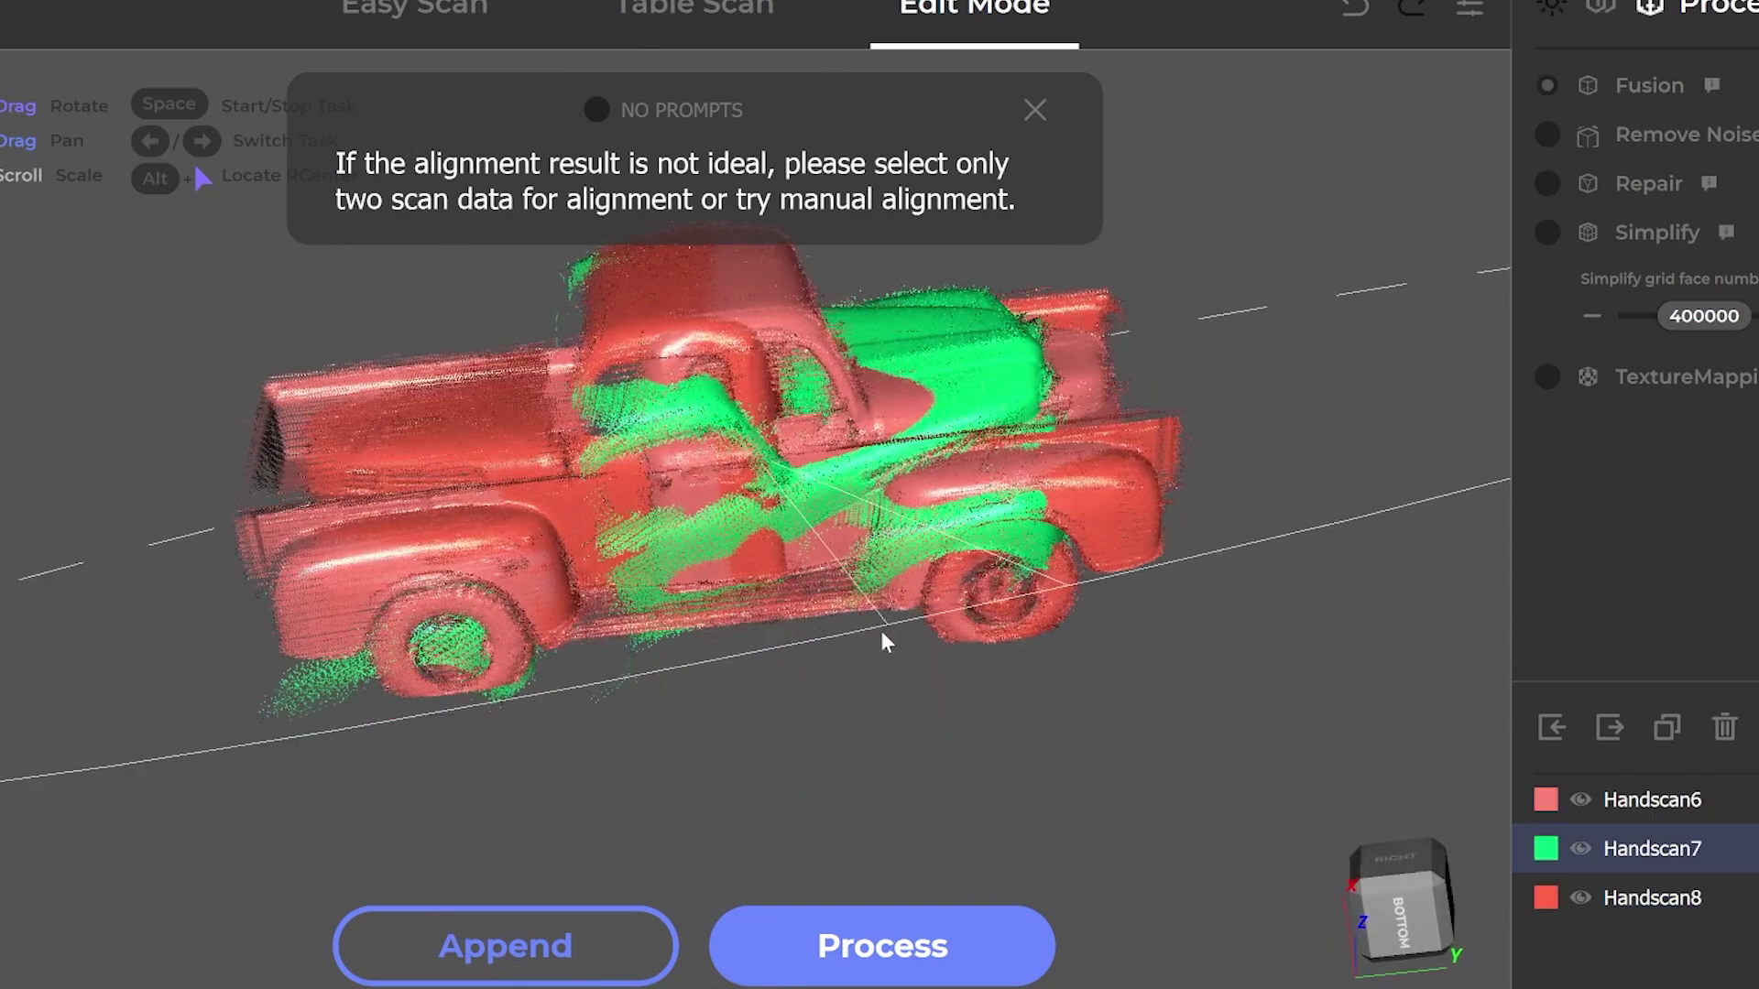
Orbit the truck and fan point clouds, then bring the Wheel2 scan to a front view.
{"action": "left_click_drag", "start_coordinate": [883, 632], "coordinate": [1077, 282]}
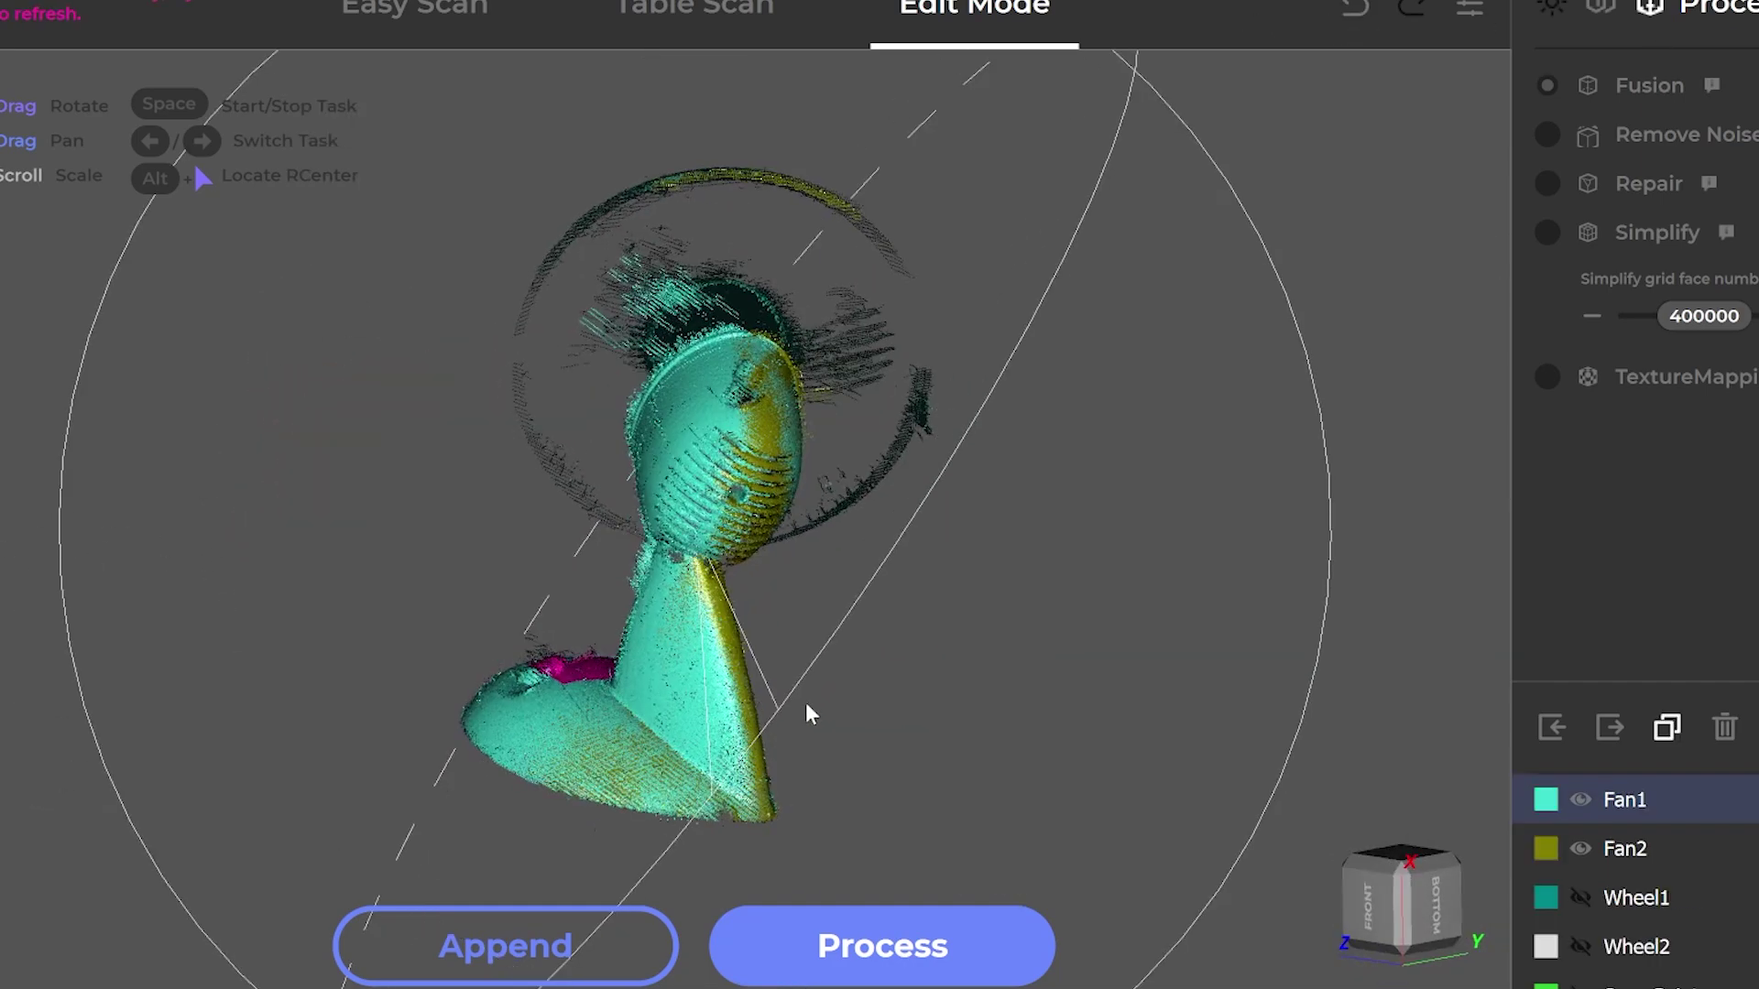
{"action": "left_click_drag", "start_coordinate": [1139, 713], "coordinate": [419, 653]}
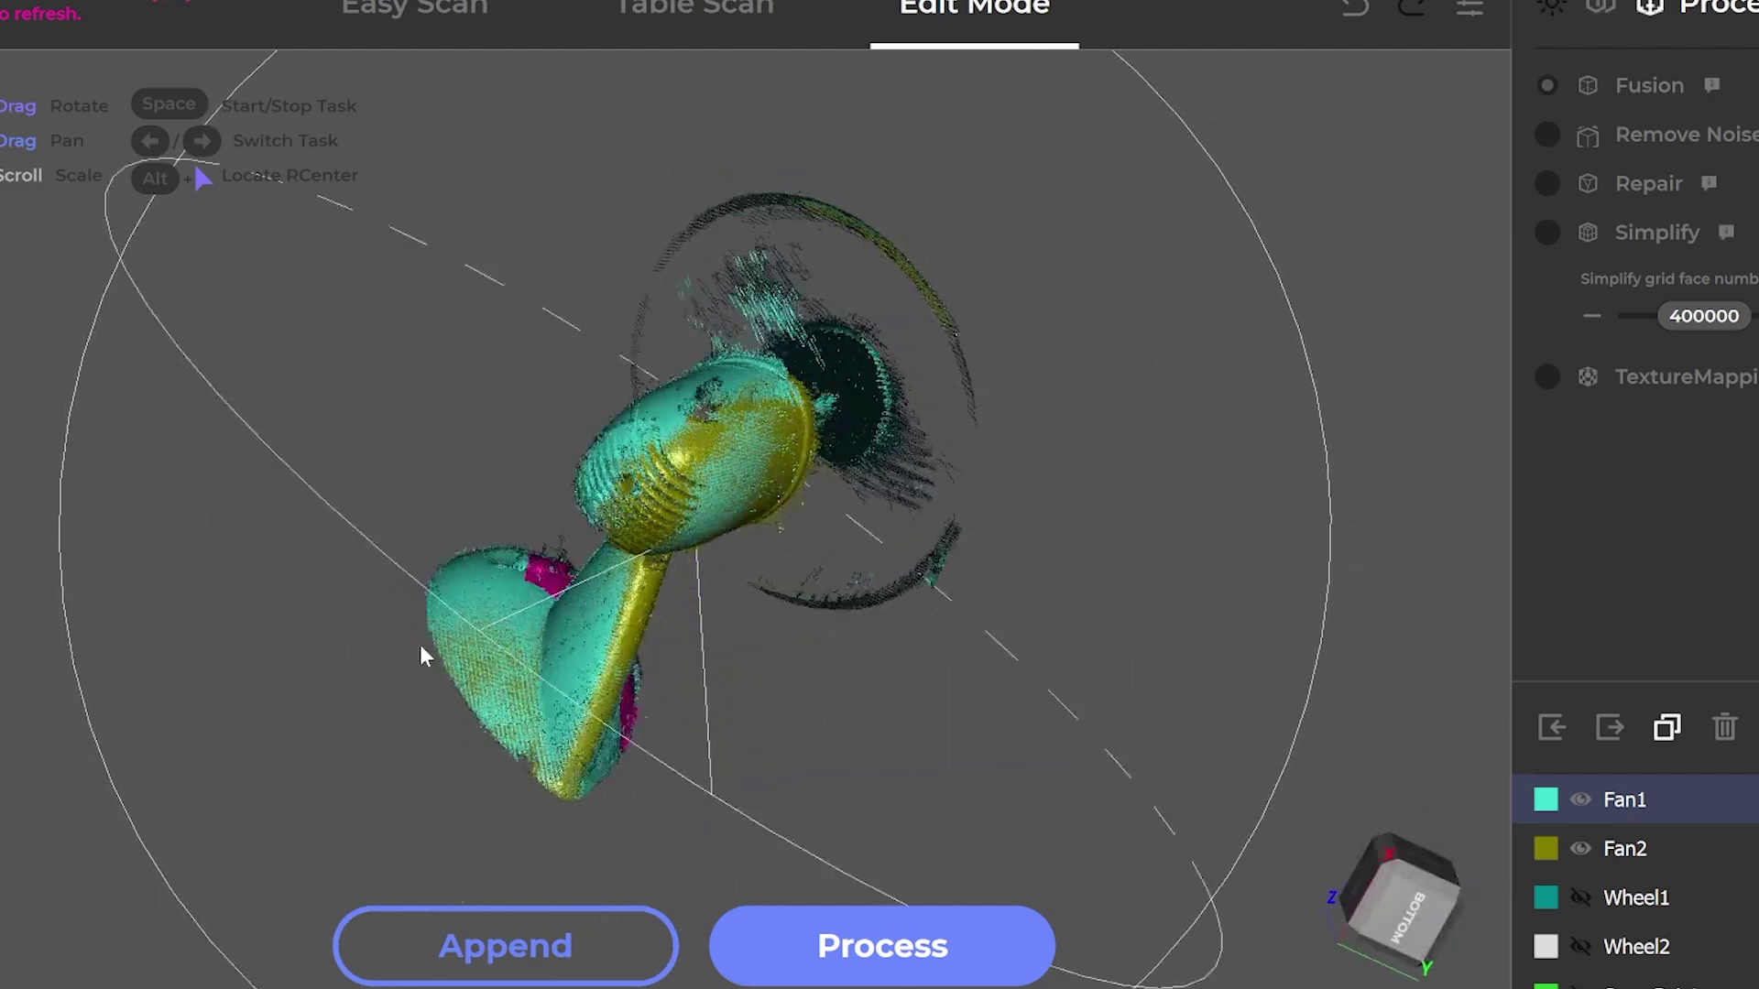
{"action": "left_click_drag", "start_coordinate": [439, 574], "coordinate": [596, 672]}
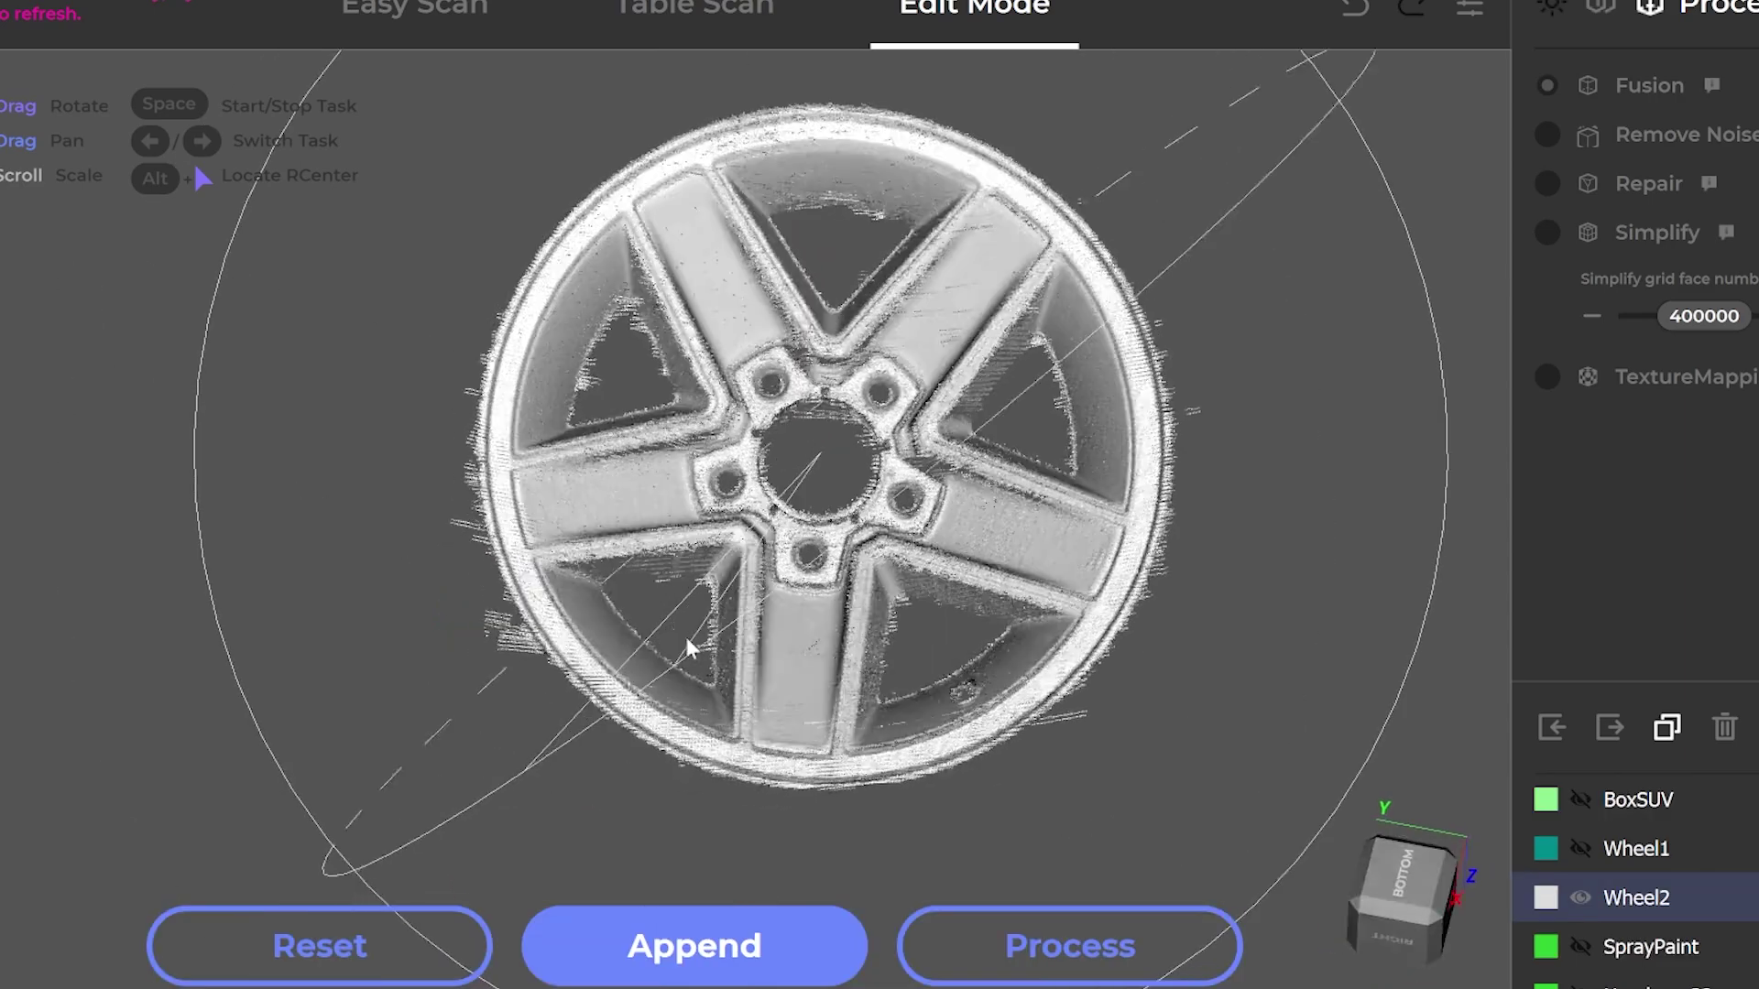
{"action": "left_click_drag", "start_coordinate": [685, 636], "coordinate": [700, 591]}
{"action": "right_click_drag", "start_coordinate": [690, 605], "coordinate": [653, 640]}
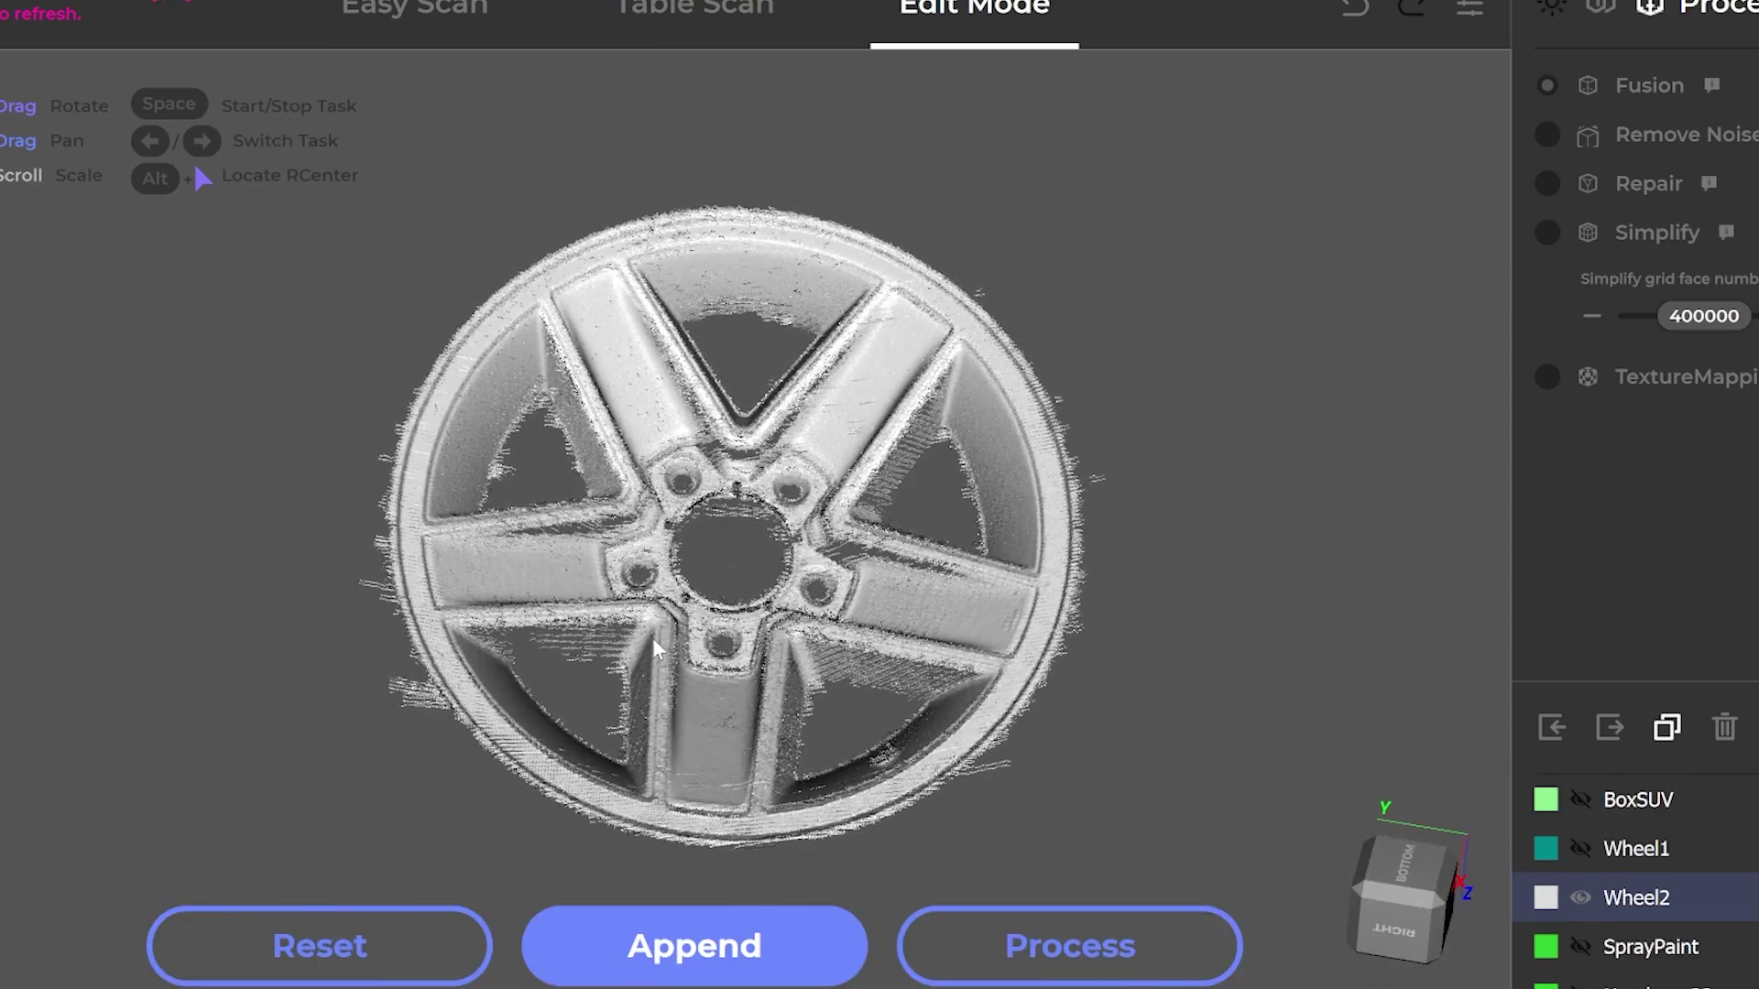
{"action": "left_click_drag", "start_coordinate": [632, 597], "coordinate": [645, 797]}
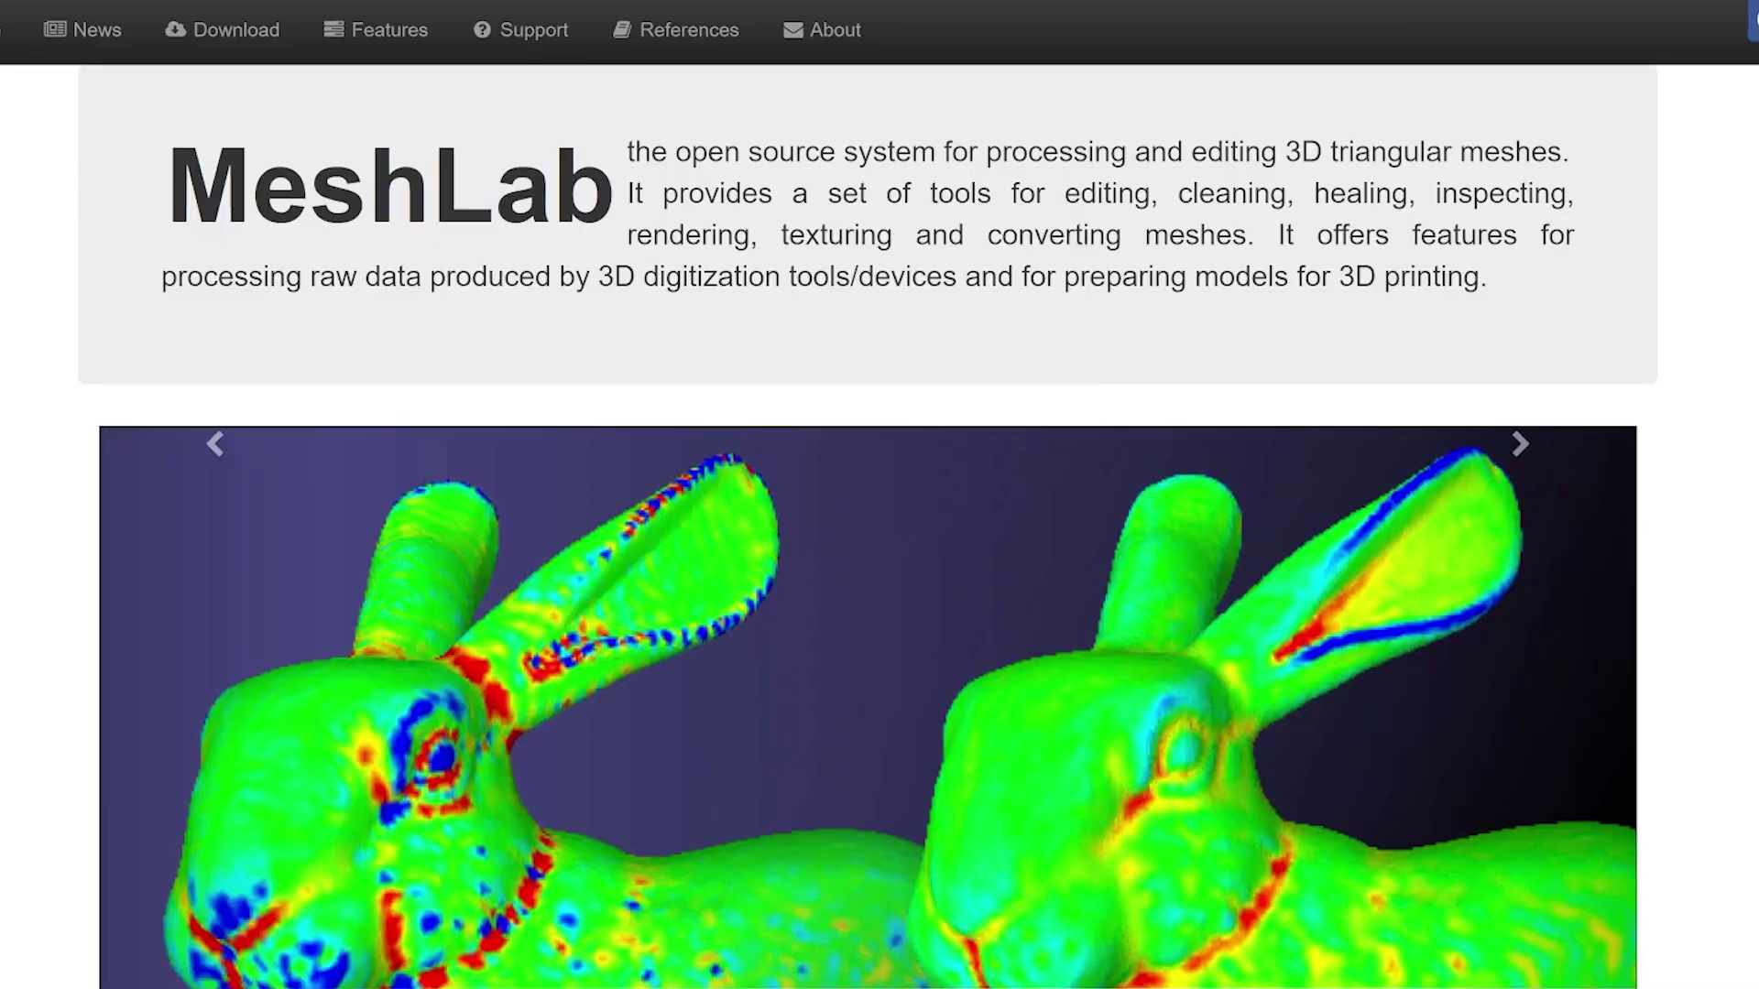
Scroll the MeshLab homepage past the carousel and News to 3D Acquisition: Aligning.
{"action": "scroll", "coordinate": [880, 495], "scroll_direction": "down", "scroll_amount": 3}
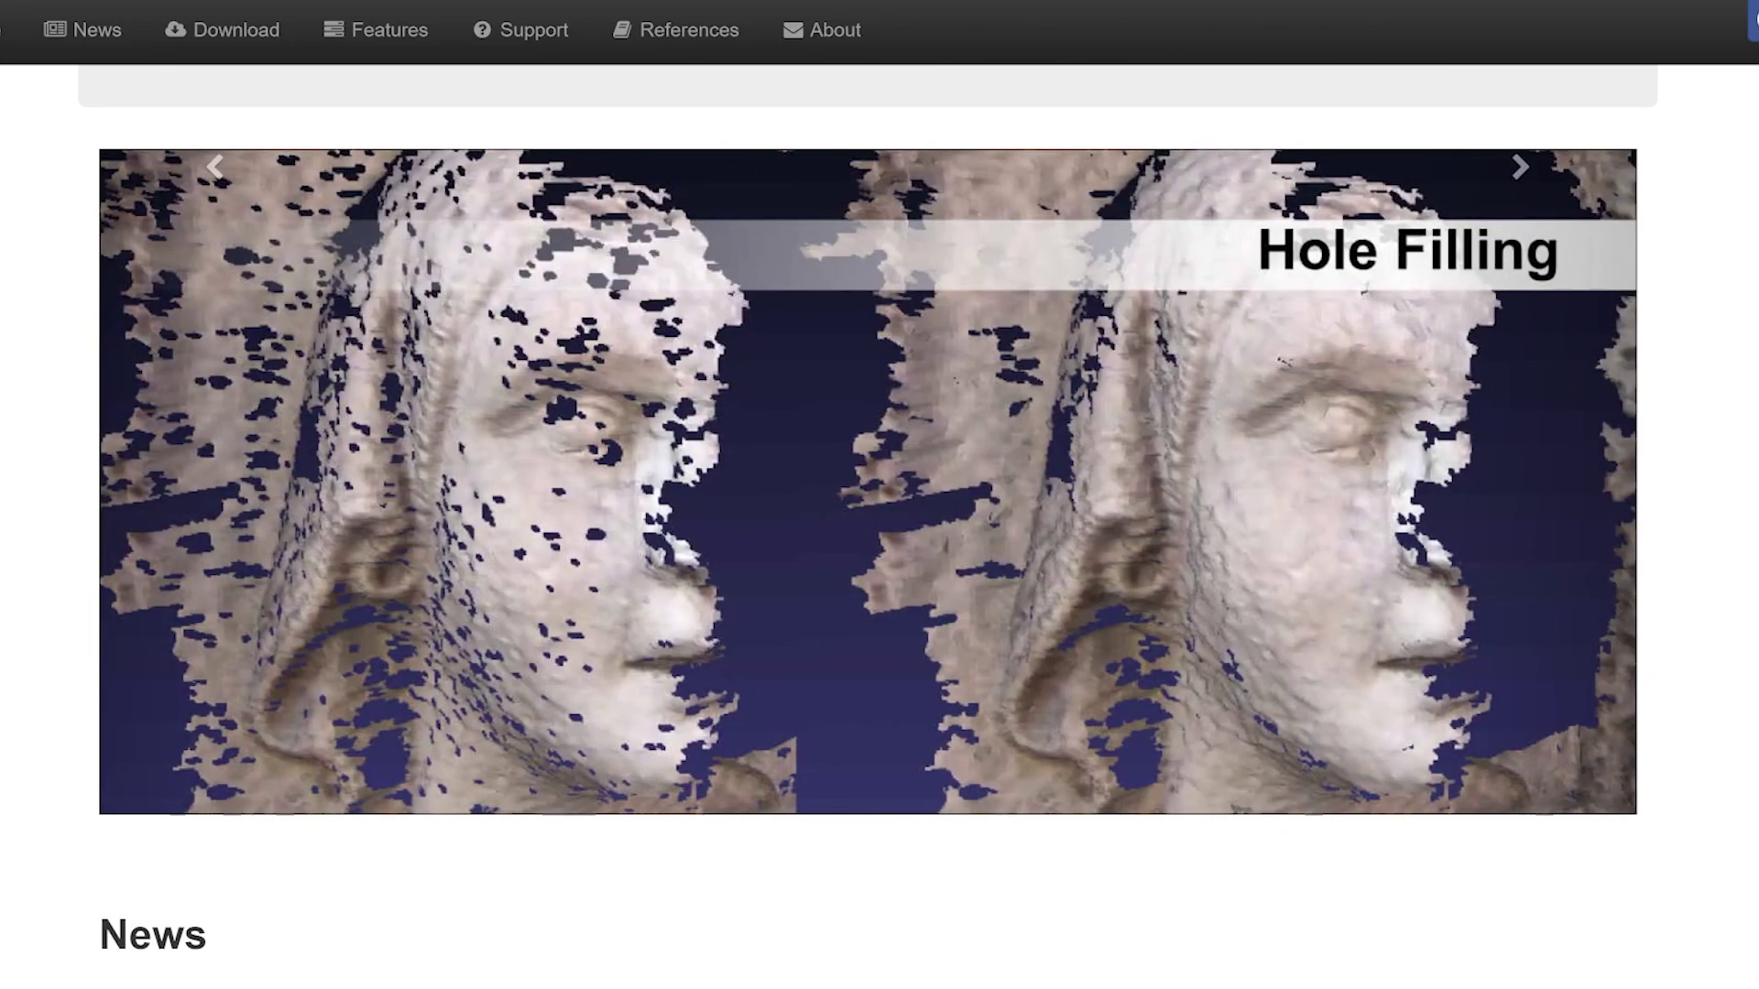
{"action": "scroll", "coordinate": [879, 495], "scroll_direction": "down", "scroll_amount": 10}
{"action": "scroll", "coordinate": [880, 495], "scroll_direction": "up", "scroll_amount": 5}
{"action": "scroll", "coordinate": [879, 495], "scroll_direction": "up", "scroll_amount": 2}
{"action": "scroll", "coordinate": [880, 495], "scroll_direction": "up", "scroll_amount": 2}
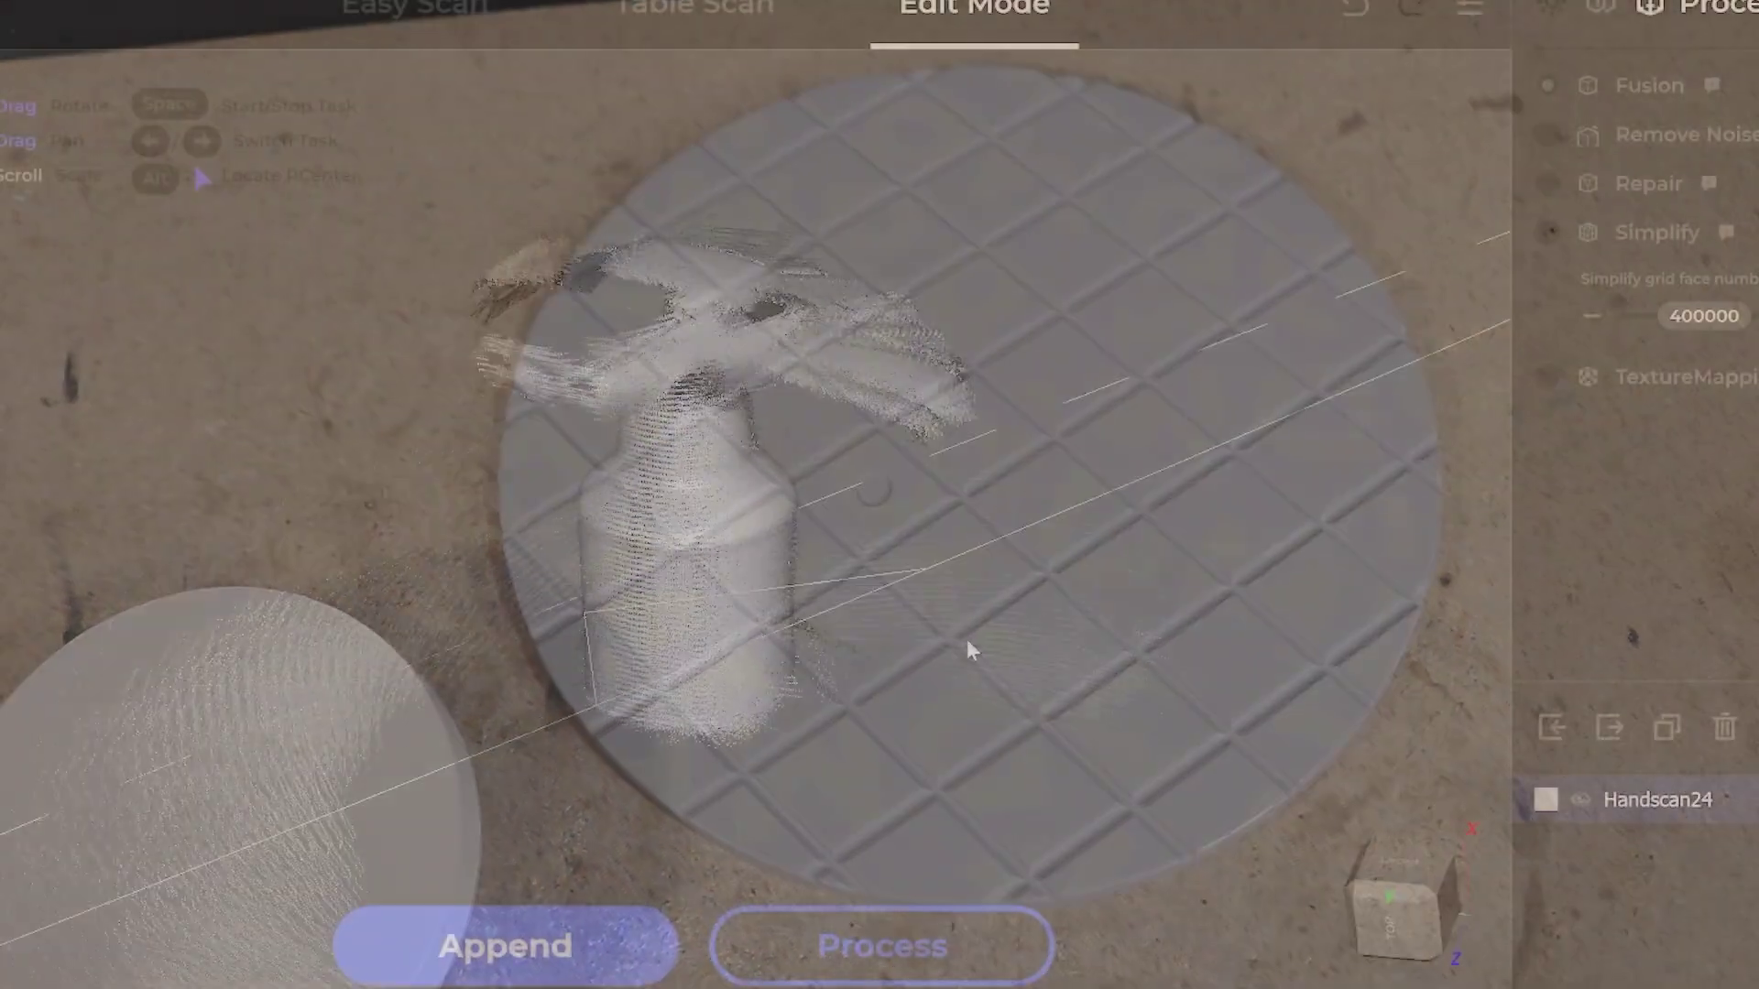
Rotate the Handscan24 spray bottle scan to view its side.
{"action": "left_click_drag", "start_coordinate": [971, 650], "coordinate": [365, 762]}
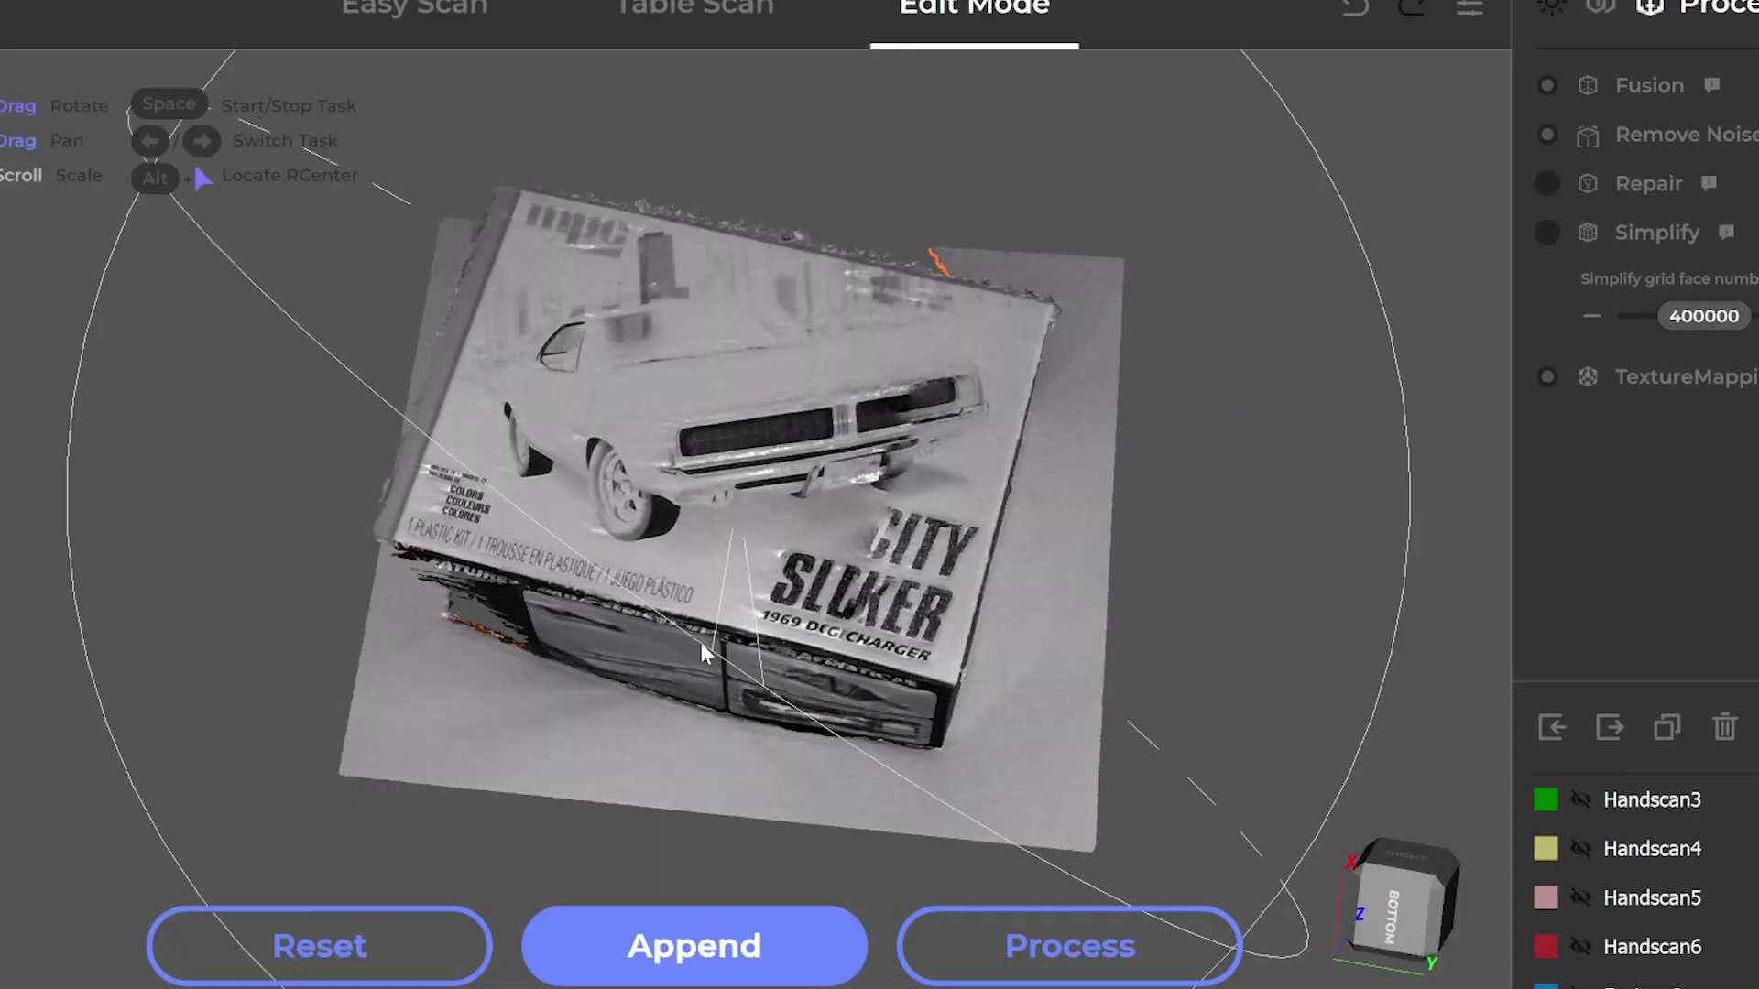
Rotate the textured City Slicker box scan in Edit Mode to show its printed side.
{"action": "left_click_drag", "start_coordinate": [702, 644], "coordinate": [827, 321]}
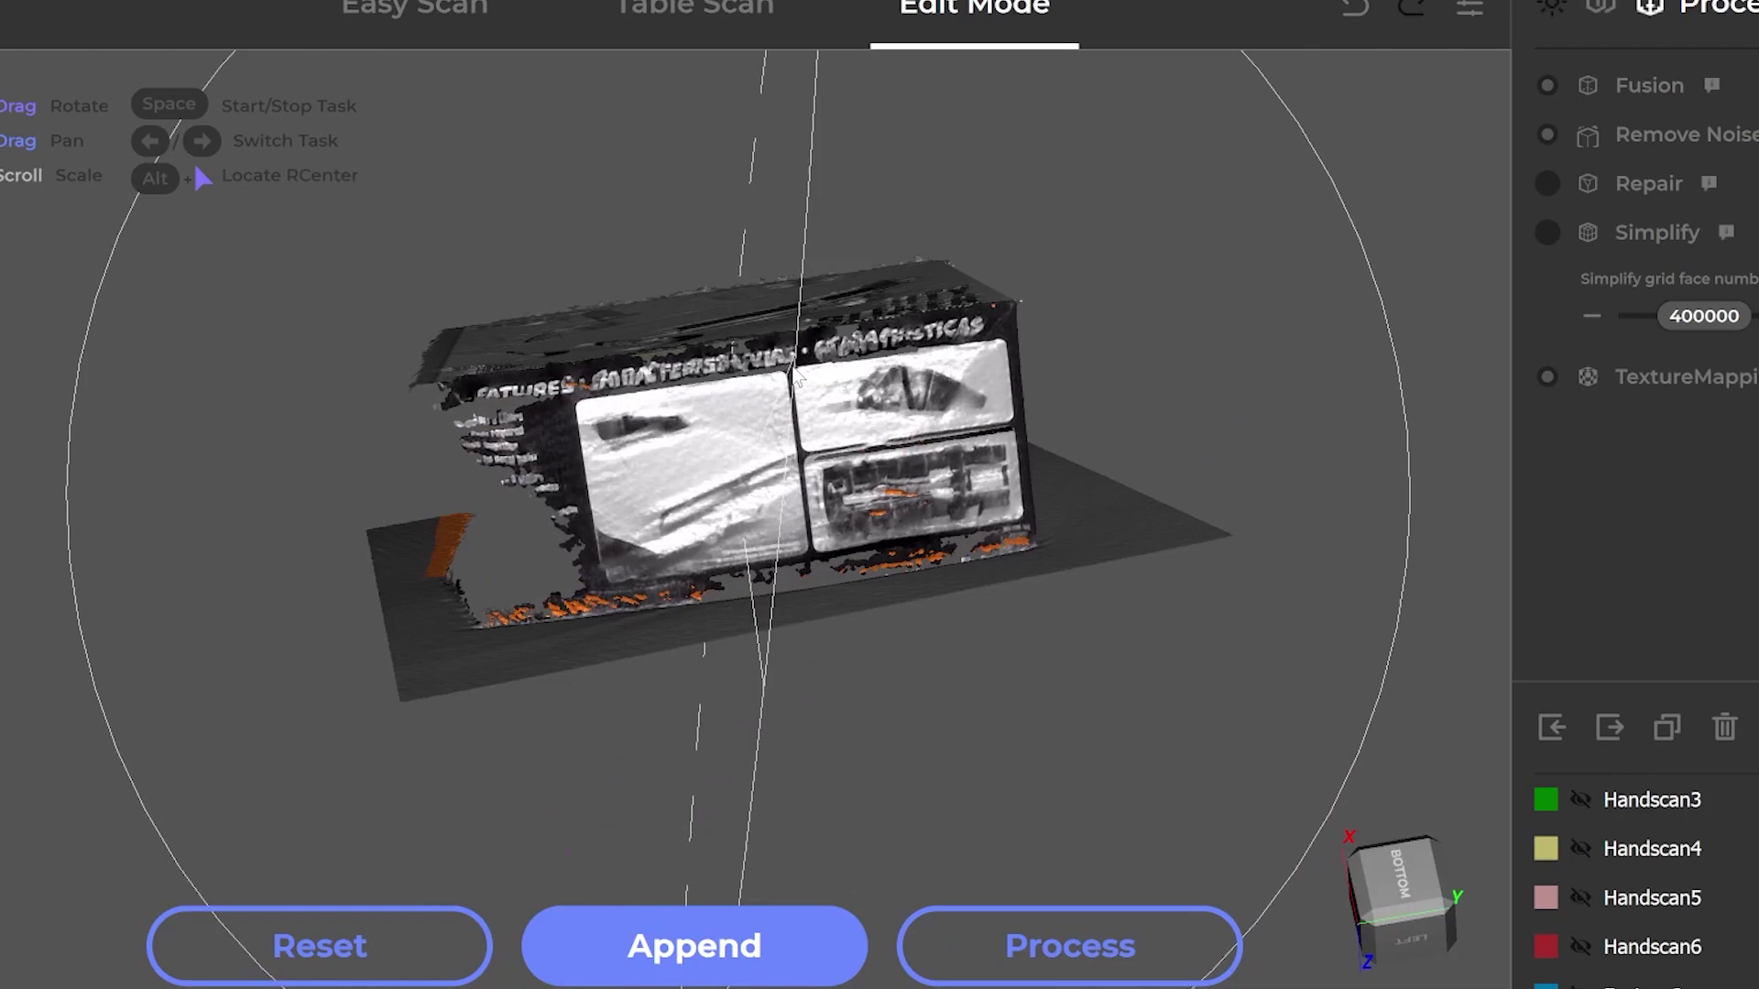
{"action": "left_click_drag", "start_coordinate": [797, 376], "coordinate": [550, 641]}
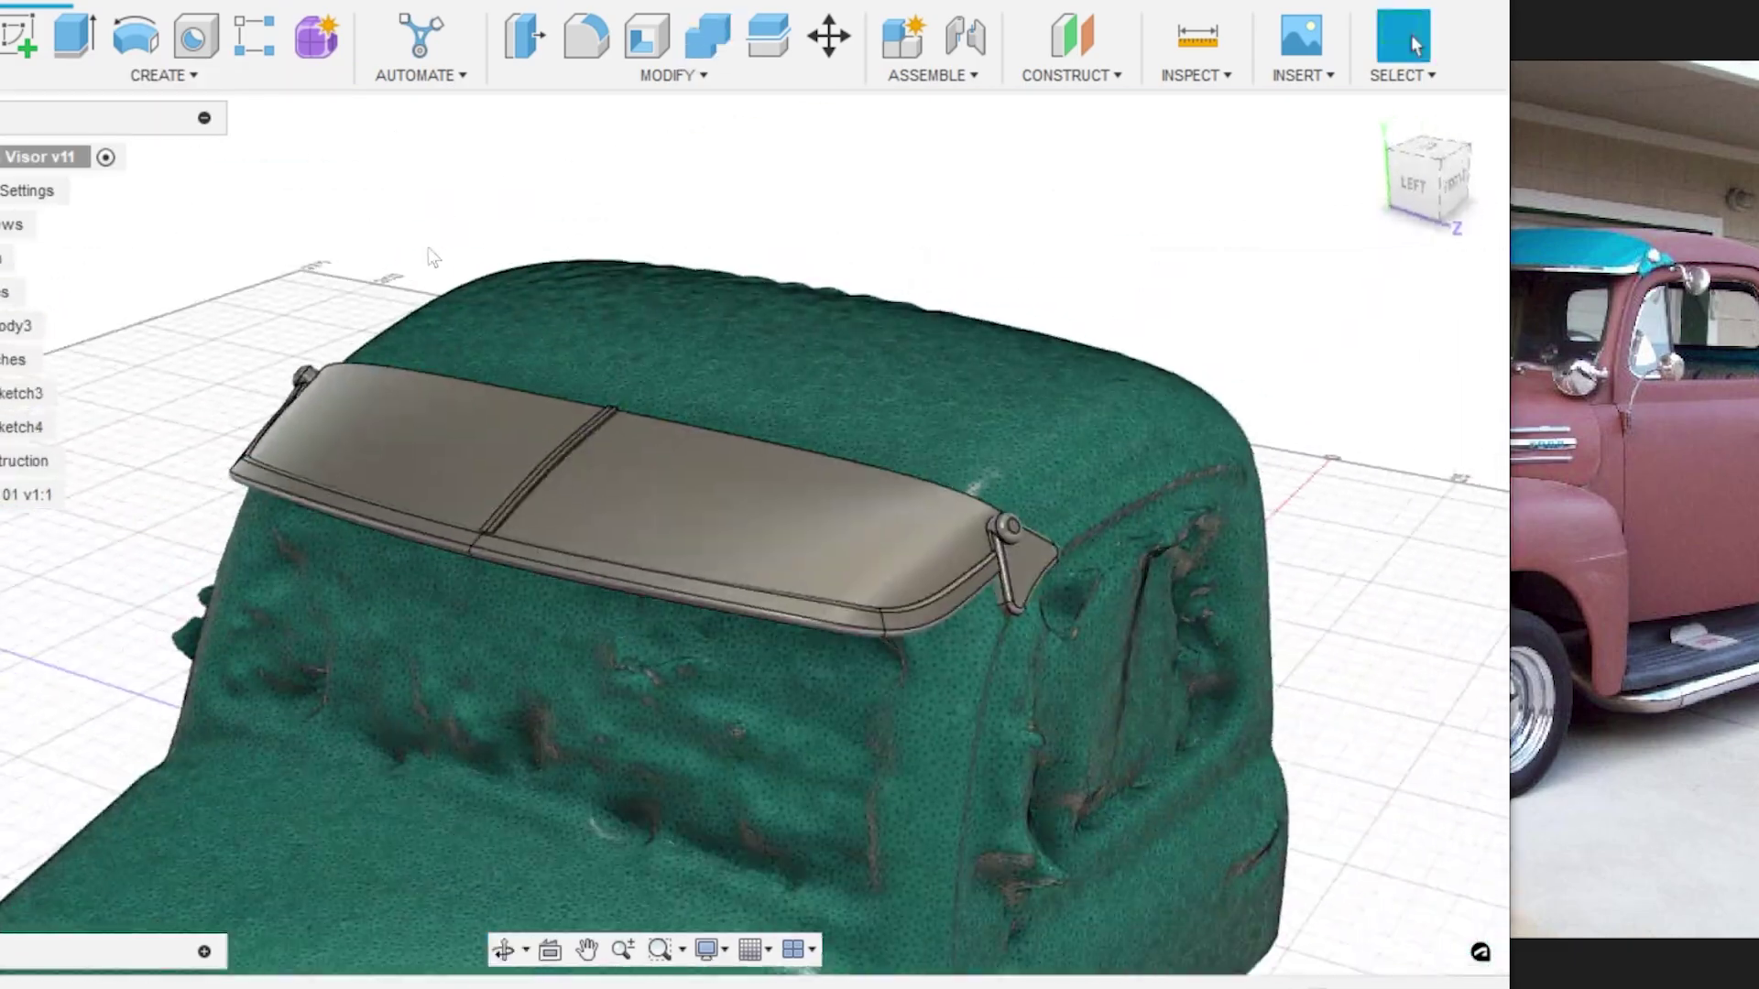
Orbit around the truck scan to view the sun visor from the top left.
{"action": "middle_click_drag", "start_coordinate": [641, 293], "coordinate": [902, 247], "text": "shift"}
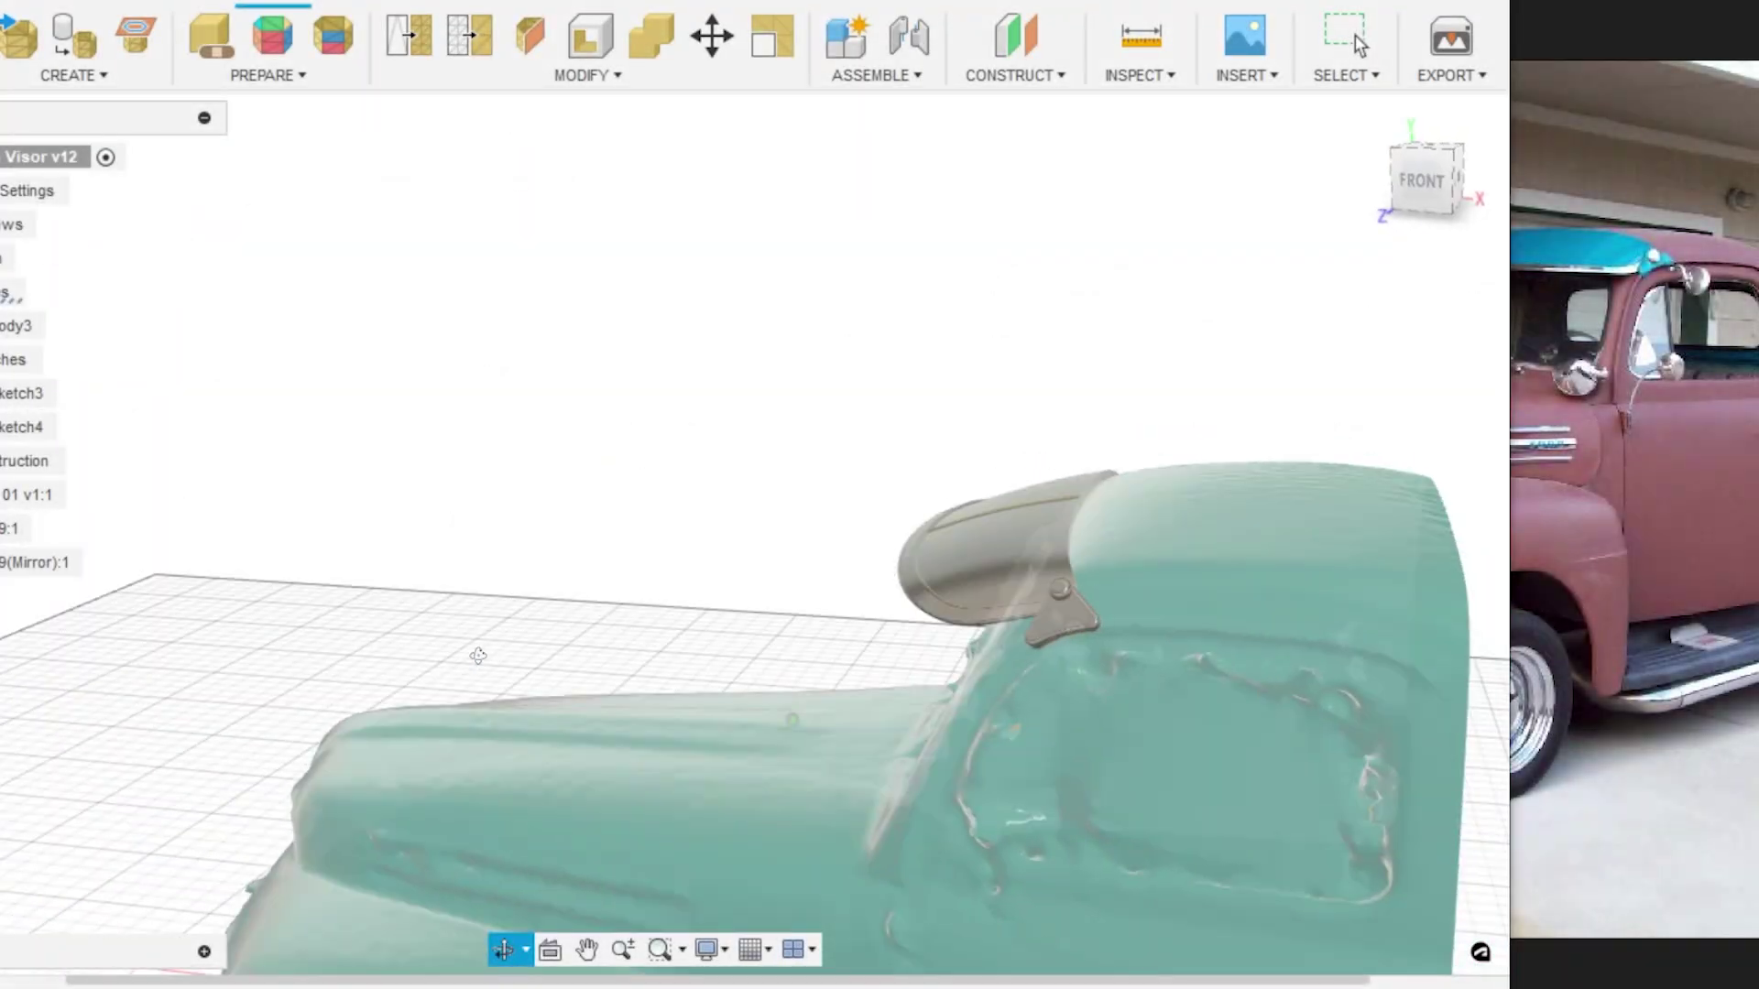
{"action": "left_click_drag", "start_coordinate": [478, 656], "coordinate": [967, 709]}
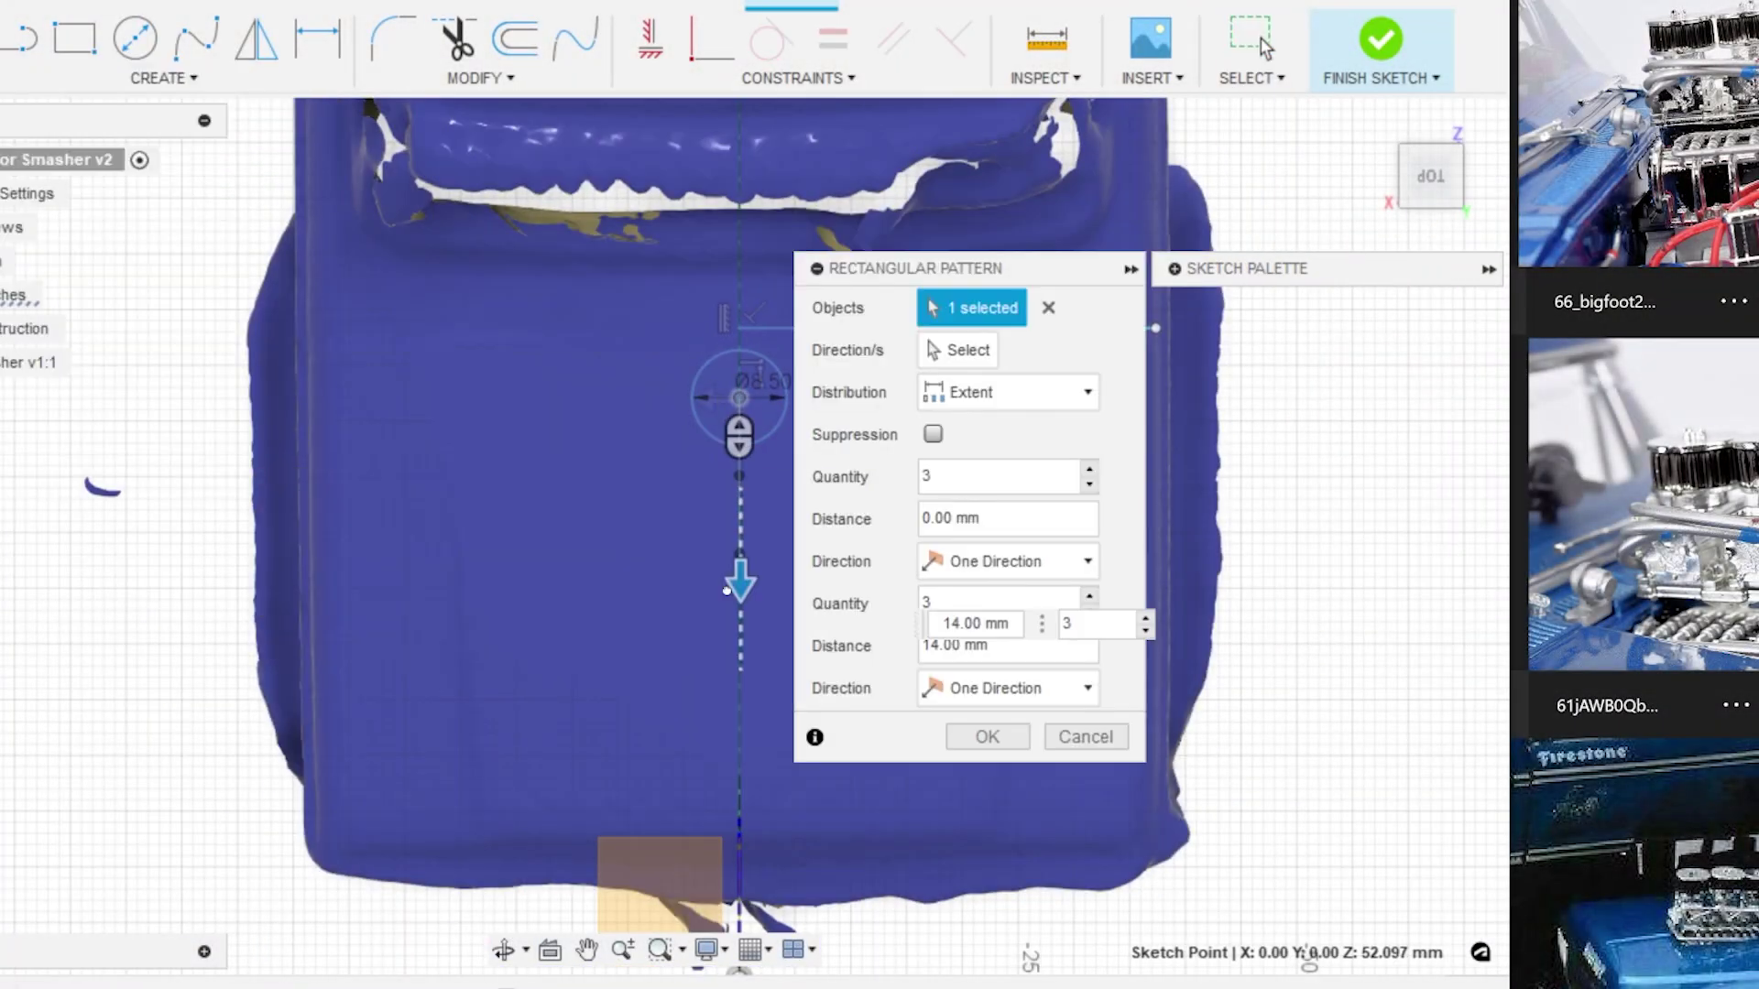
Widen the air-cleaner pattern spacing from 14 to 16 mm and sketch a vertical line and centre rectangle.
{"action": "left_click_drag", "start_coordinate": [727, 591], "coordinate": [731, 632]}
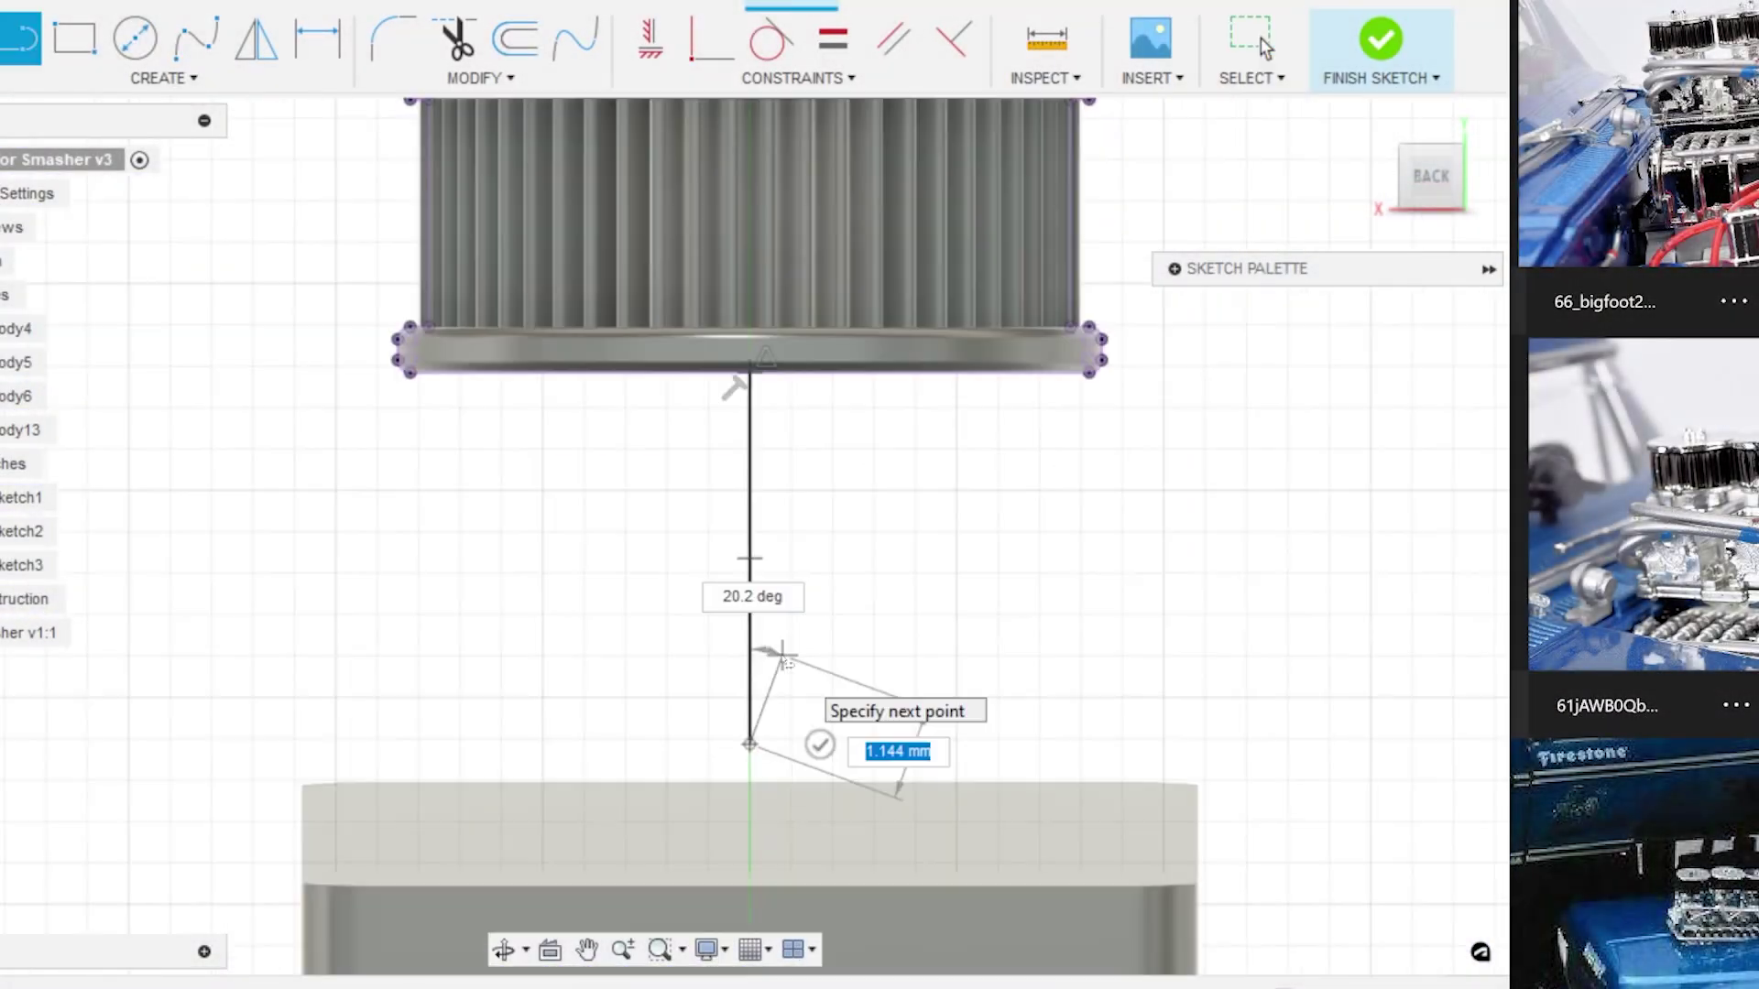
{"action": "left_click", "coordinate": [749, 715]}
{"action": "scroll", "coordinate": [962, 550], "scroll_direction": "up", "scroll_amount": 5}
{"action": "key", "text": "r"}
{"action": "left_click", "coordinate": [687, 604]}
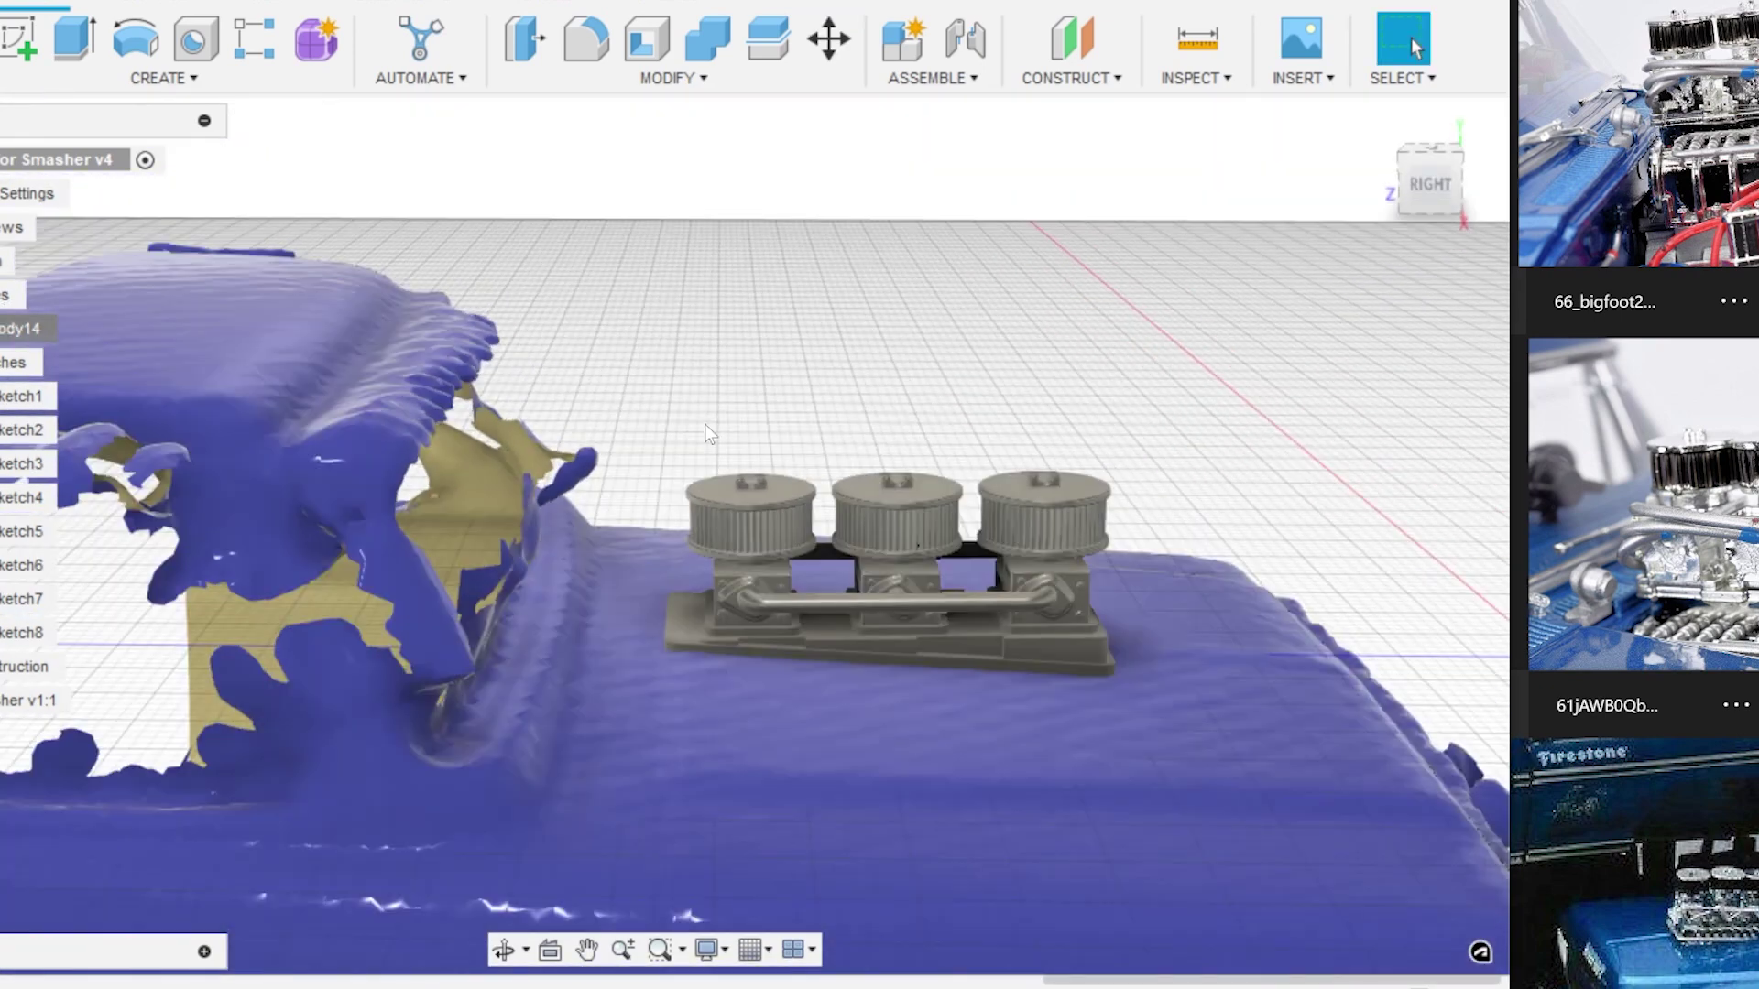
Orbit to inspect the three carburettors on the hood from above and a low side angle.
{"action": "middle_click_drag", "start_coordinate": [708, 432], "coordinate": [1086, 508], "text": "shift"}
{"action": "scroll", "coordinate": [1083, 498], "scroll_direction": "up", "scroll_amount": 5}
{"action": "middle_click_drag", "start_coordinate": [1184, 453], "coordinate": [997, 516], "text": "shift"}
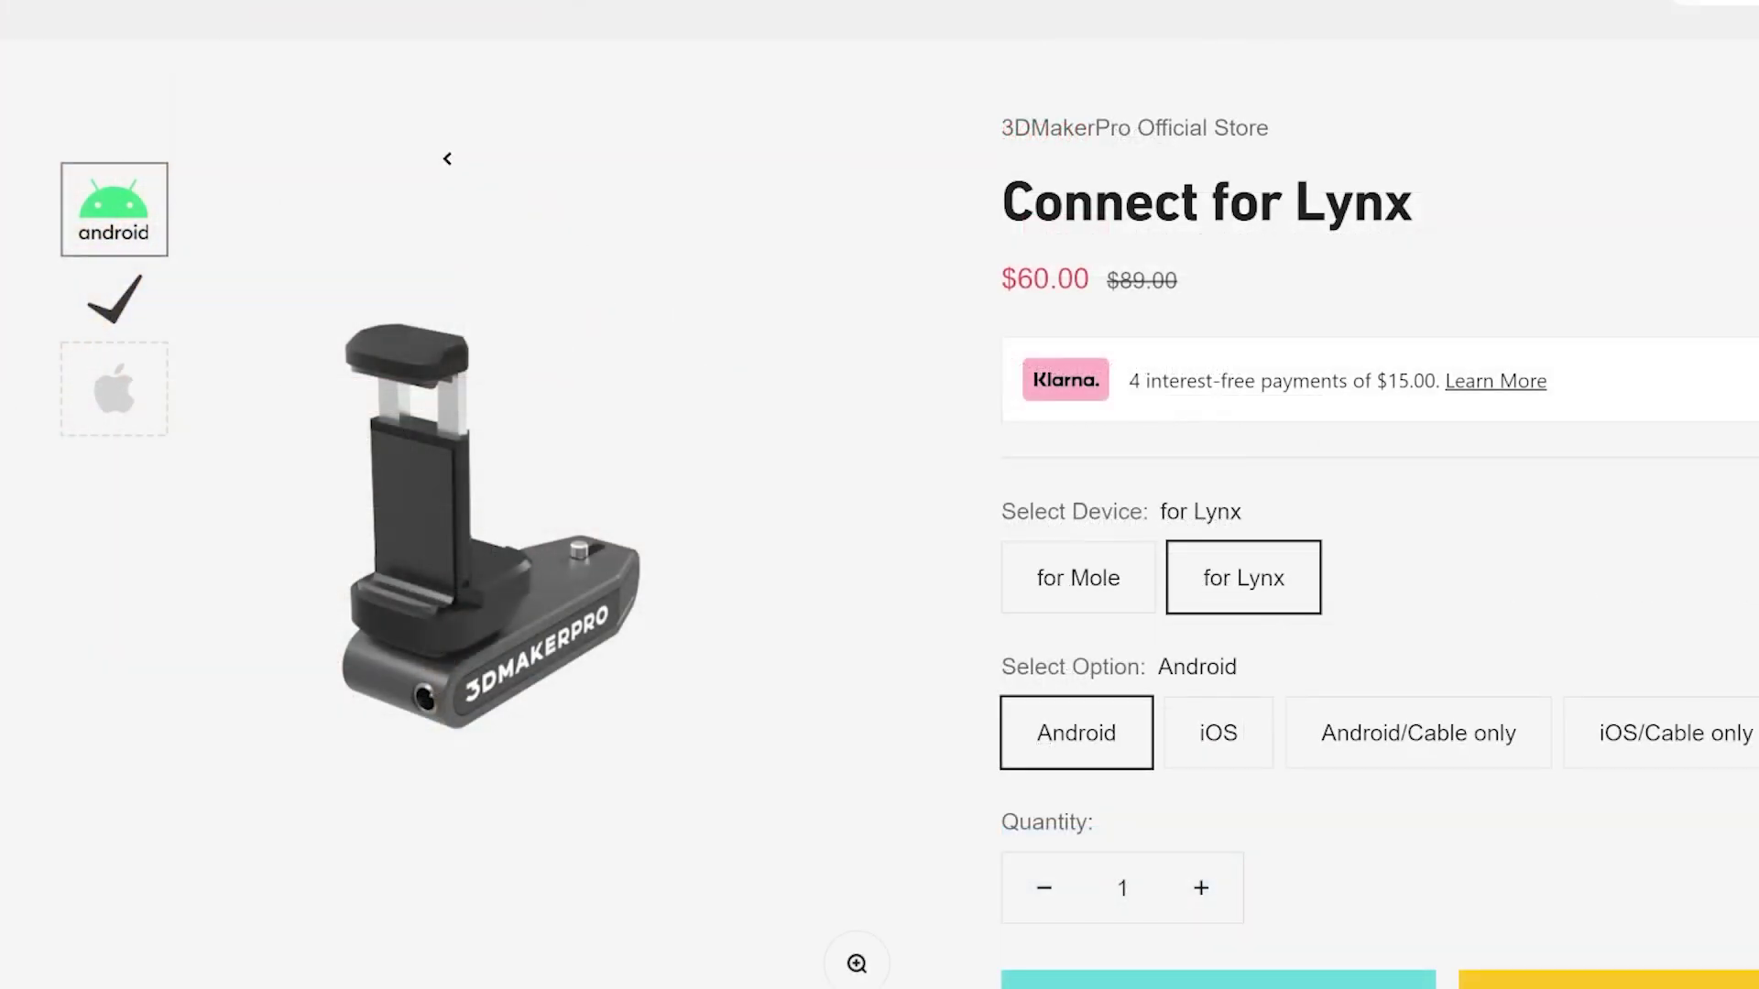
Scroll down past Overview and Tips to the In The Box list and cable connection diagram.
{"action": "scroll", "coordinate": [879, 494], "scroll_direction": "down", "scroll_amount": 2}
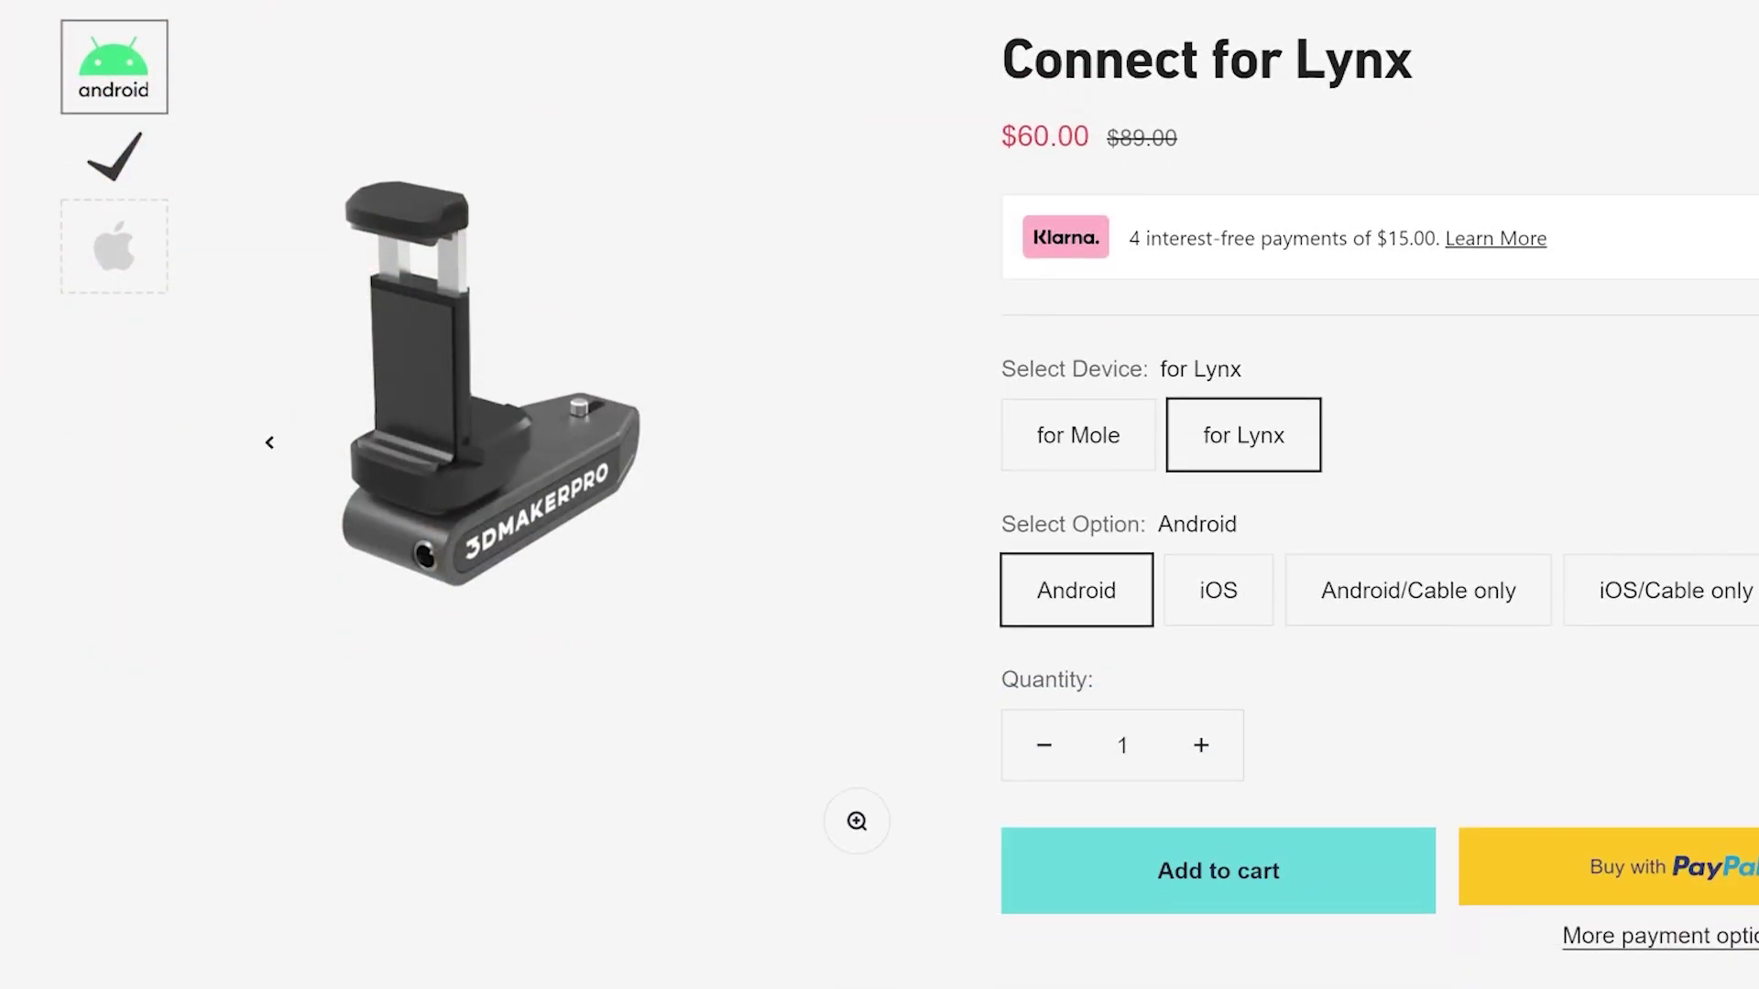
{"action": "scroll", "coordinate": [1374, 495], "scroll_direction": "down", "scroll_amount": 20}
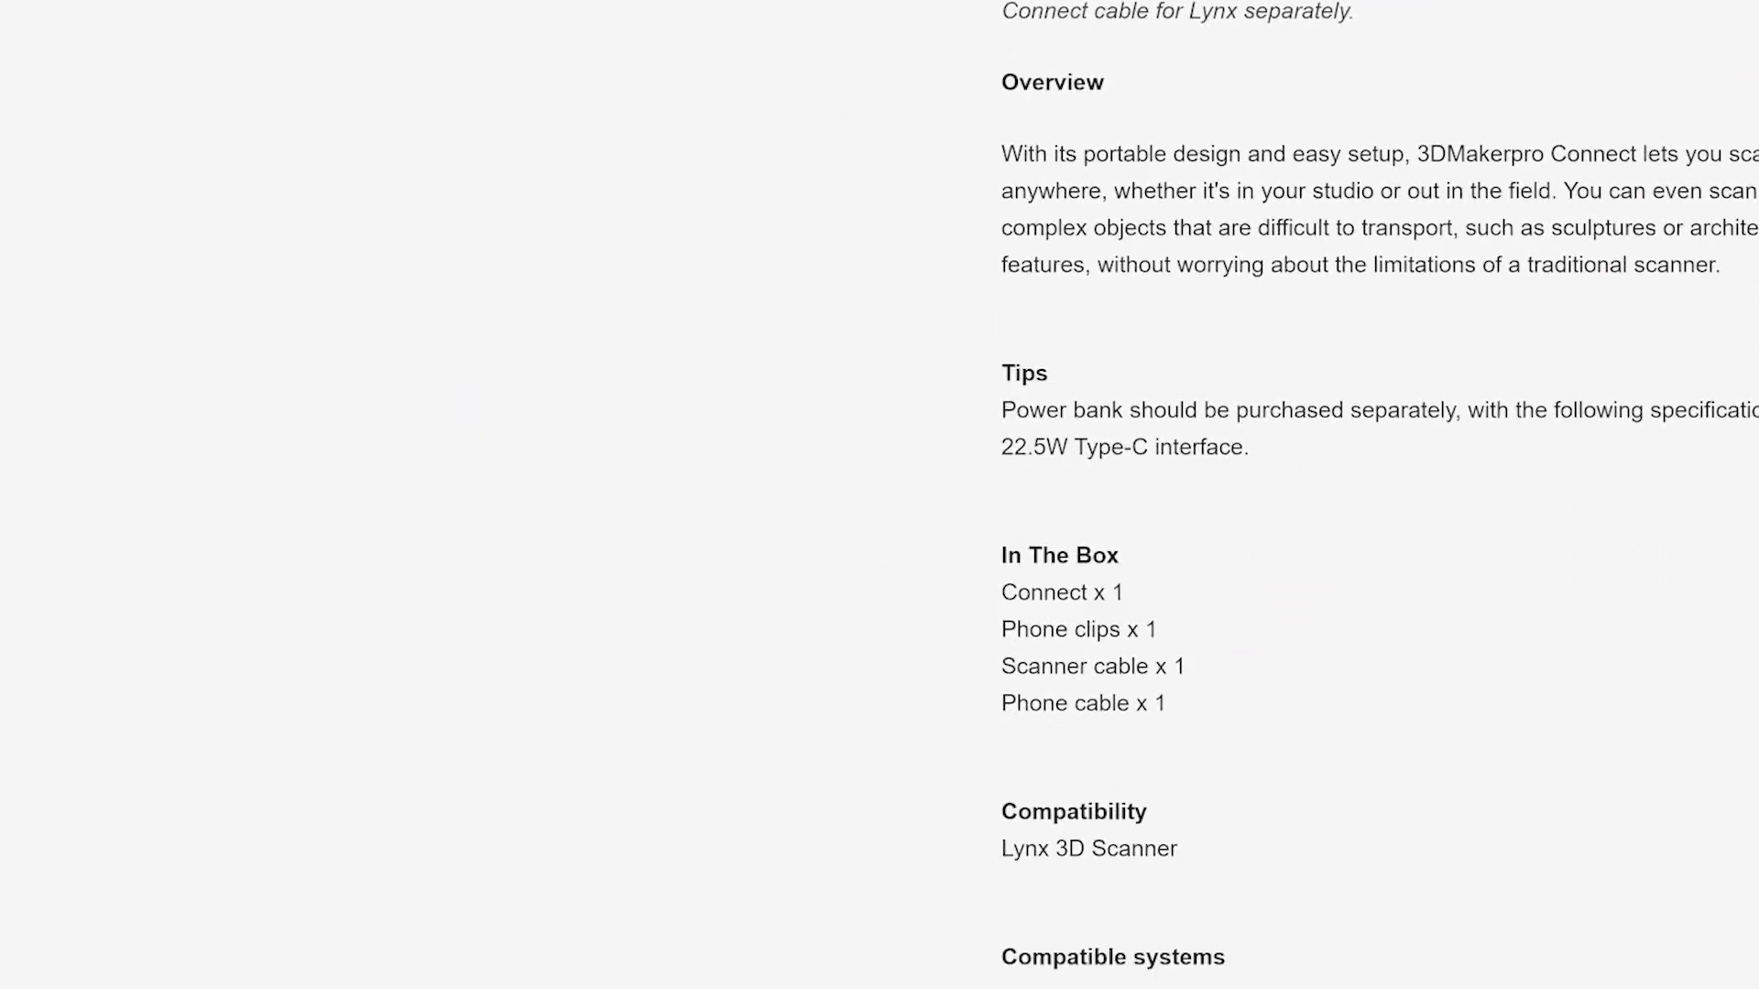
{"action": "scroll", "coordinate": [1374, 495], "scroll_direction": "down", "scroll_amount": 5}
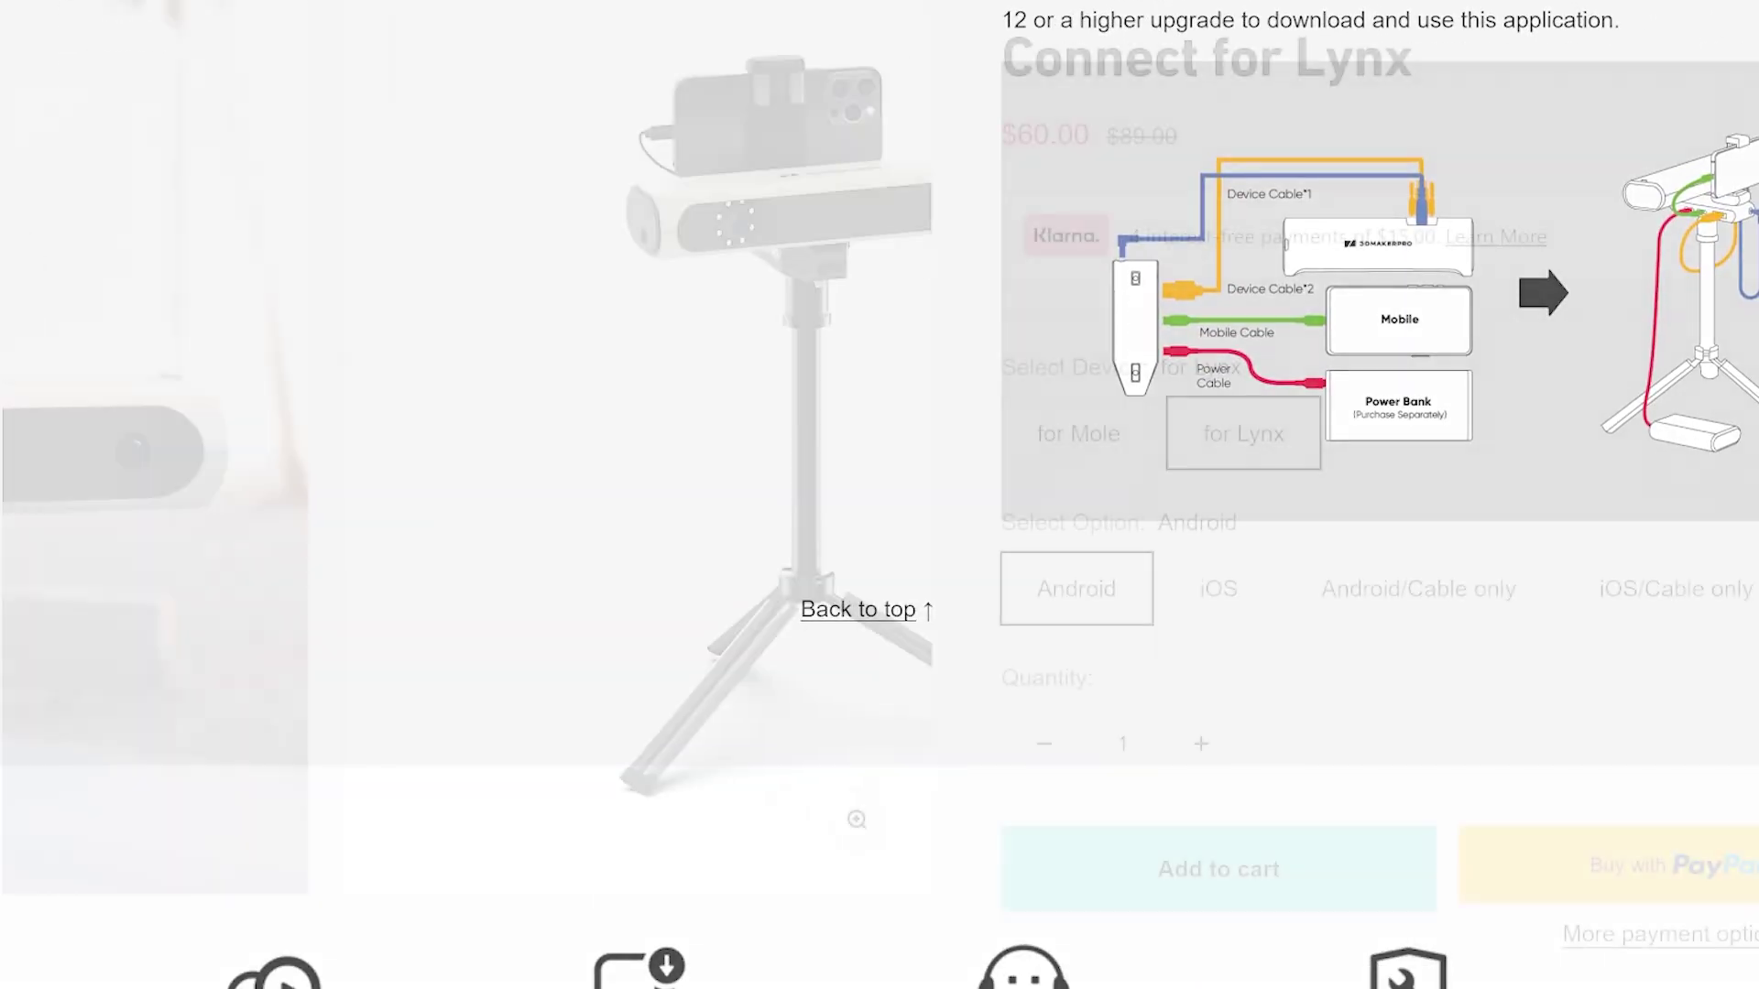